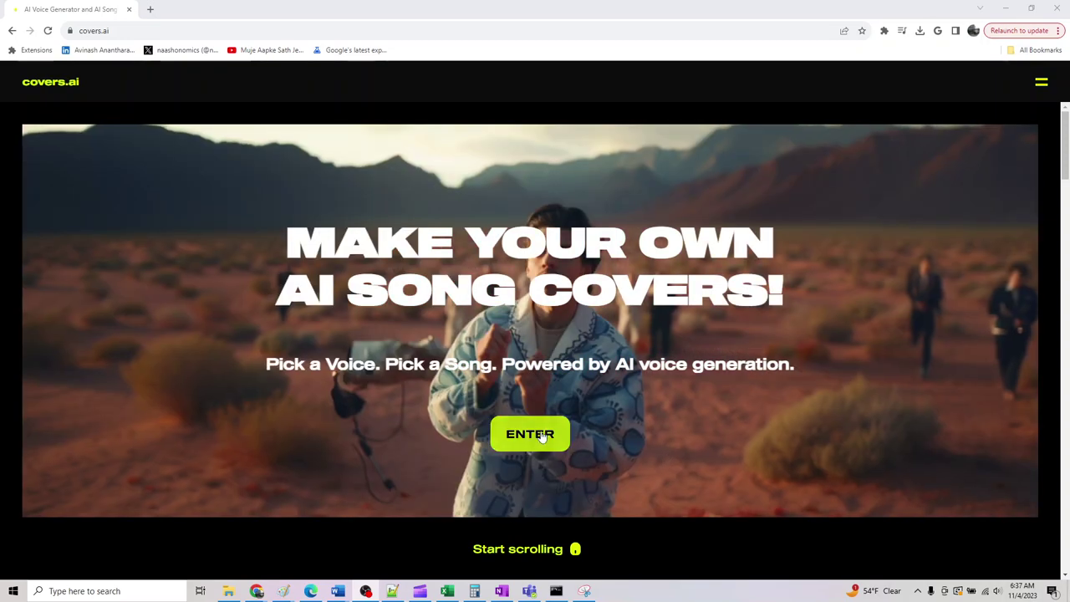
- Enter the AI cover song generator from the covers.ai landing page
left_click(529, 431)
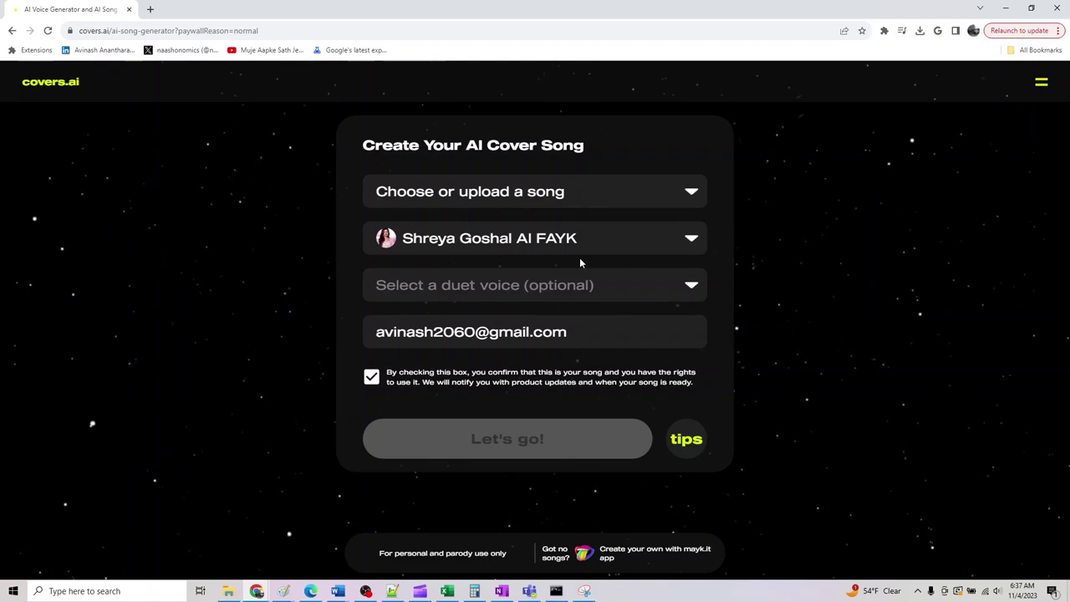
- Upload the Taylor Swift performance video from Downloads as the song, then show the AI voice list
left_click(589, 198)
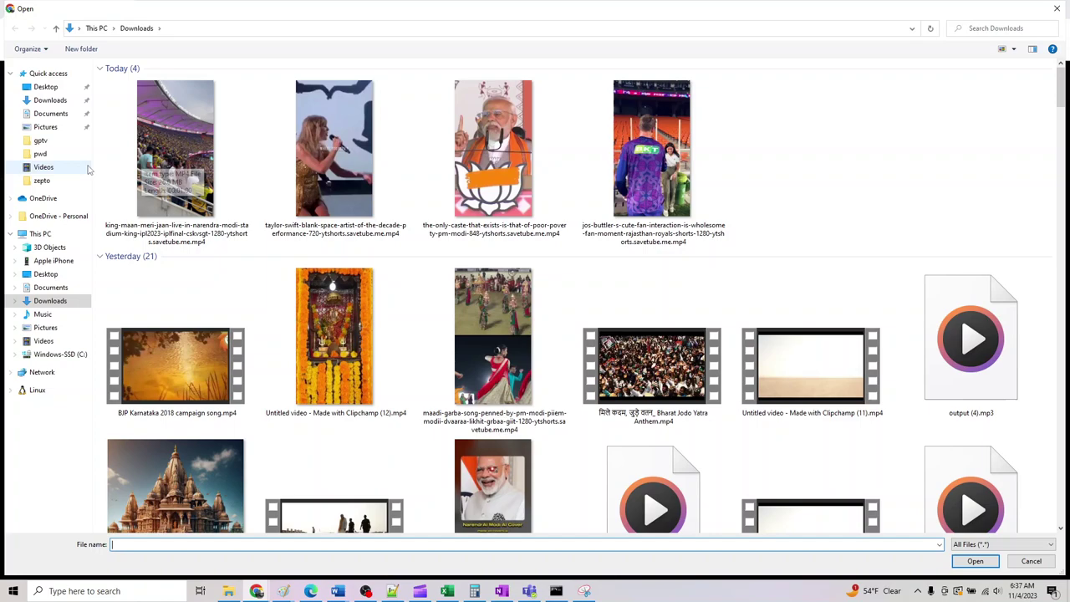
double_click(318, 174)
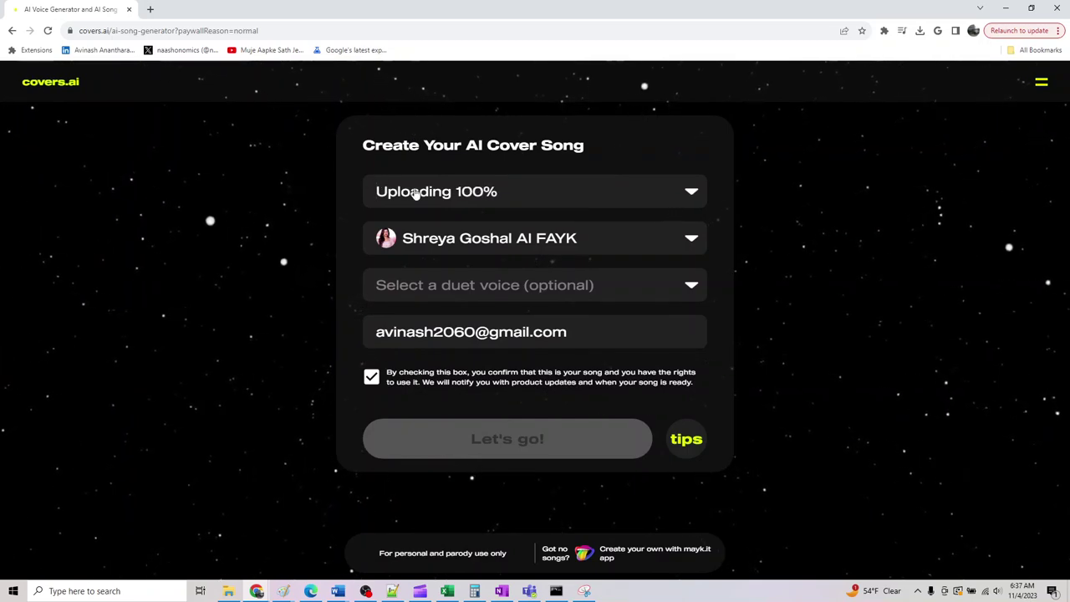
left_click(484, 240)
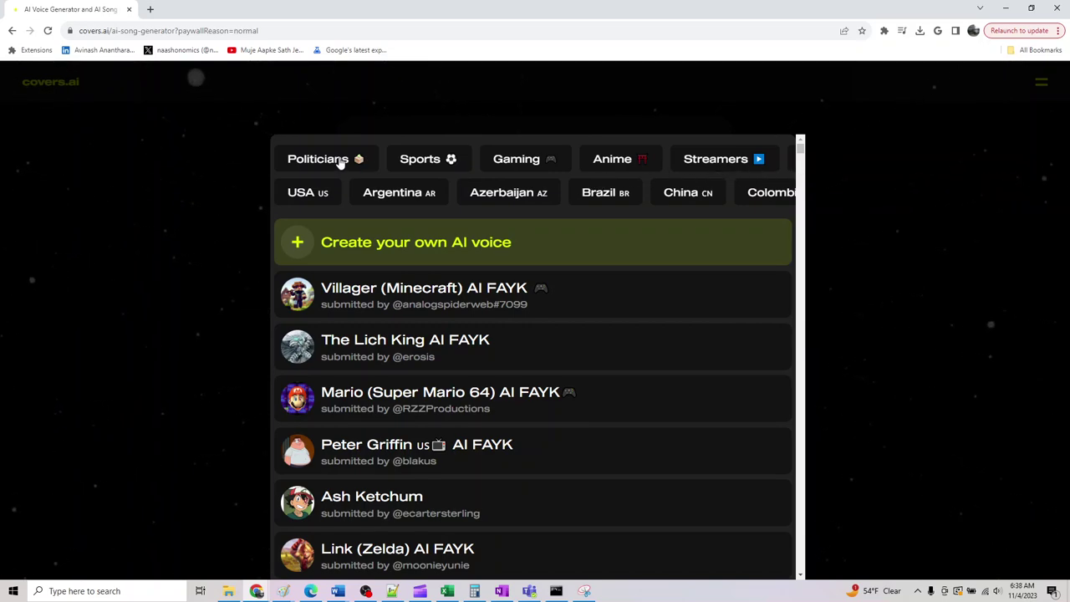
- Filter the voices to the Politicians category and browse down to the end of the list
left_click(311, 159)
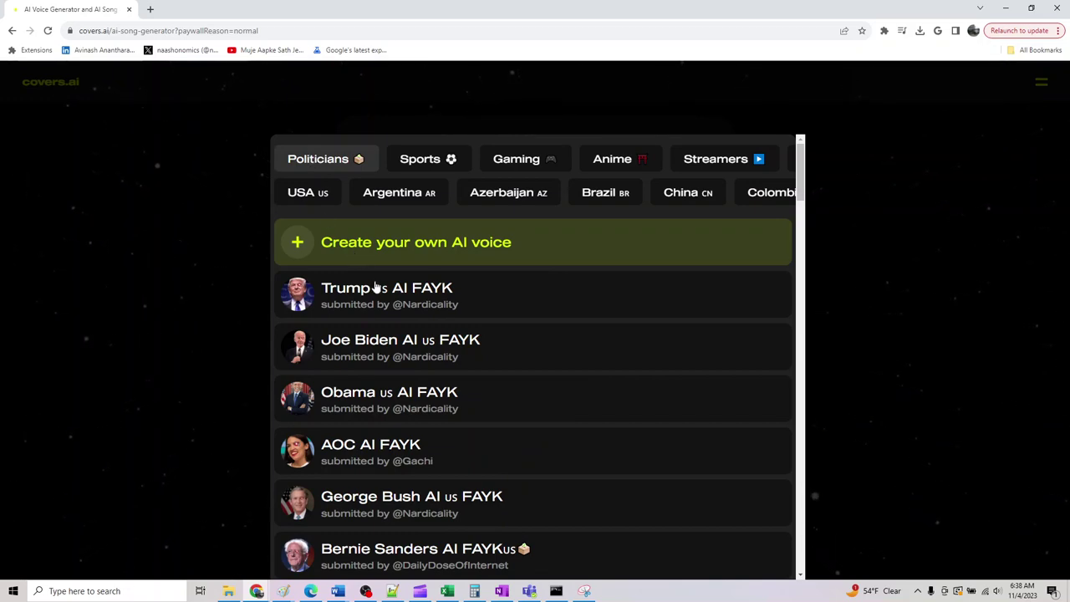
scroll(388, 380, "down", 1)
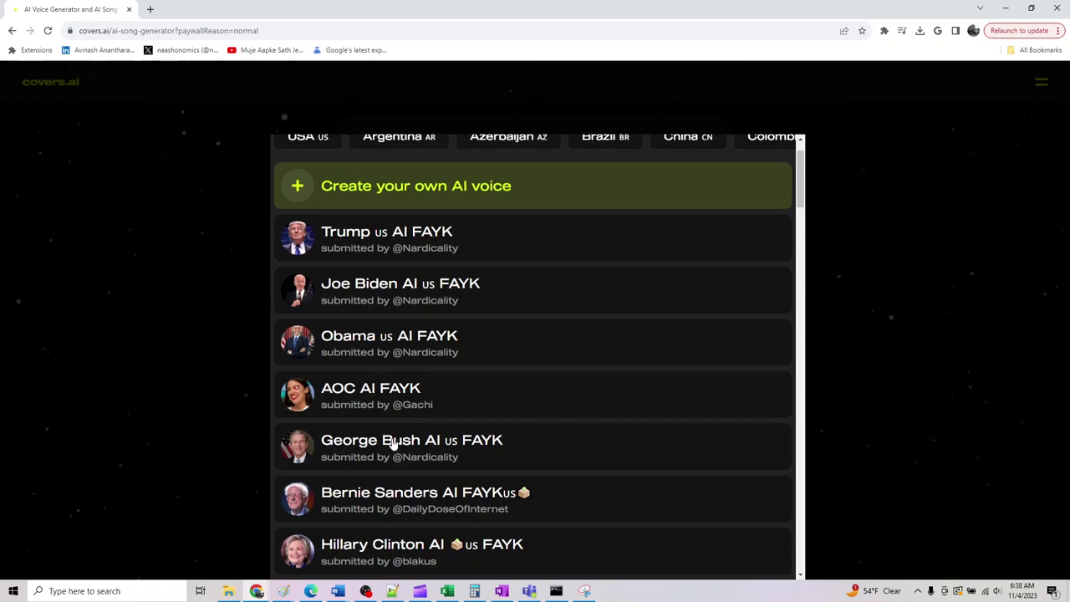
scroll(392, 443, "down", 2)
scroll(399, 441, "down", 2)
scroll(399, 441, "down", 2)
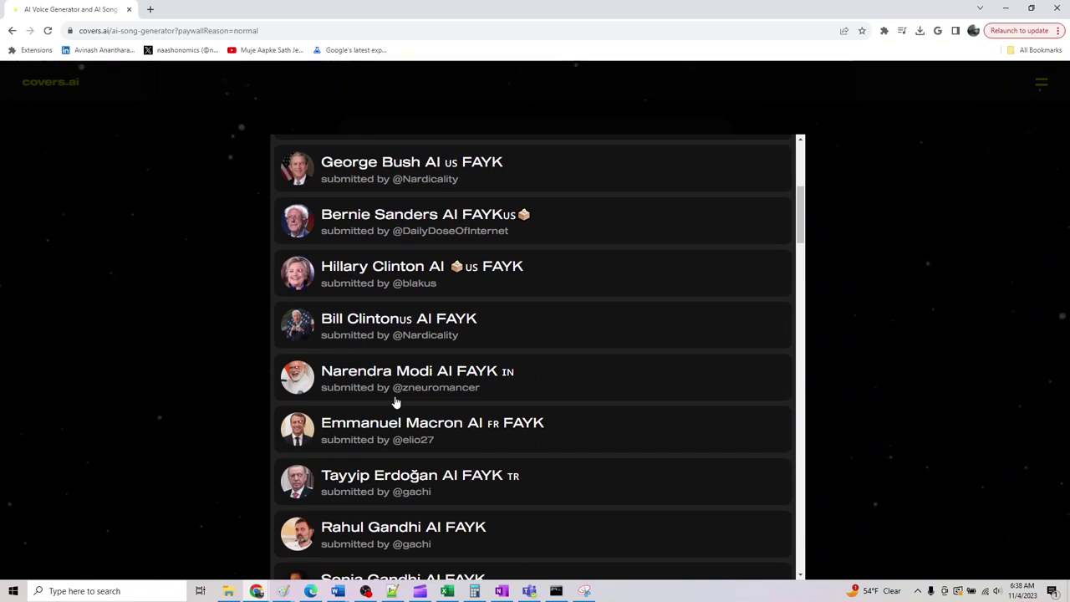
scroll(493, 436, "down", 3)
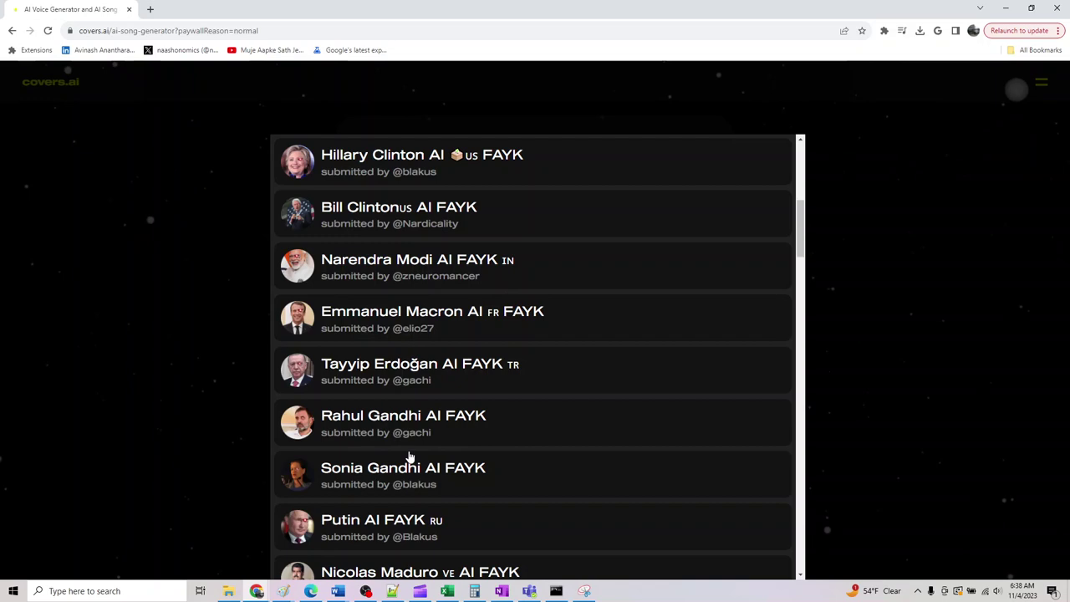
scroll(435, 317, "down", 2)
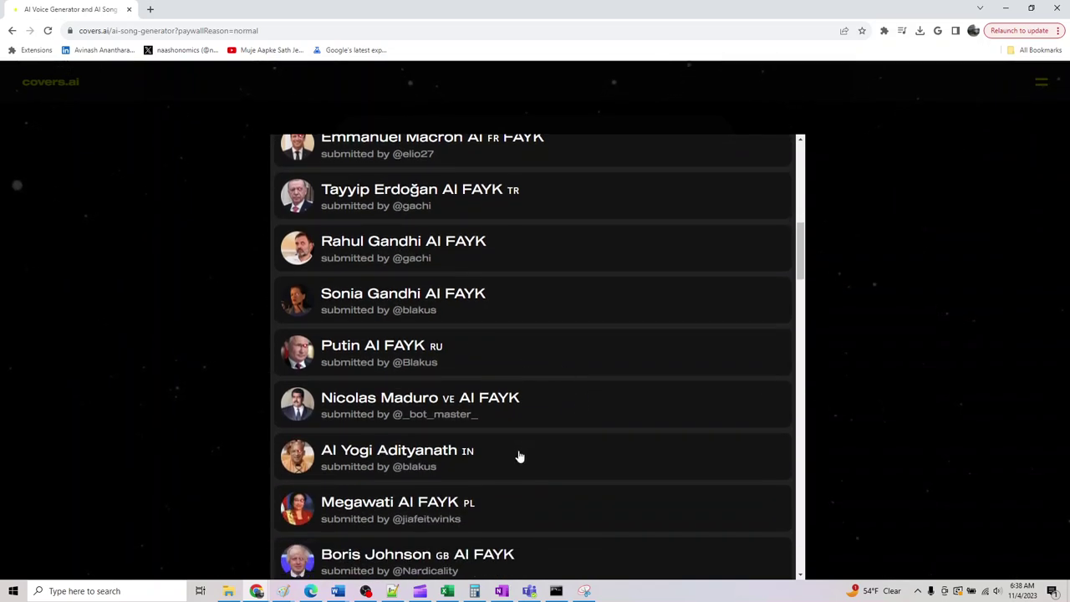
scroll(518, 456, "down", 1)
scroll(458, 467, "down", 1)
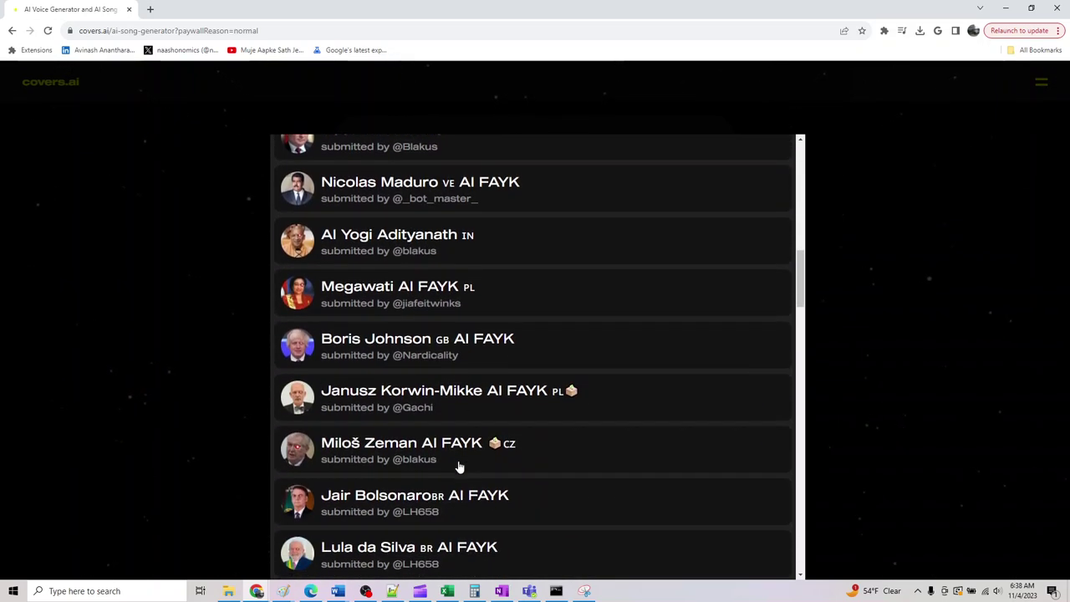
scroll(369, 454, "down", 1)
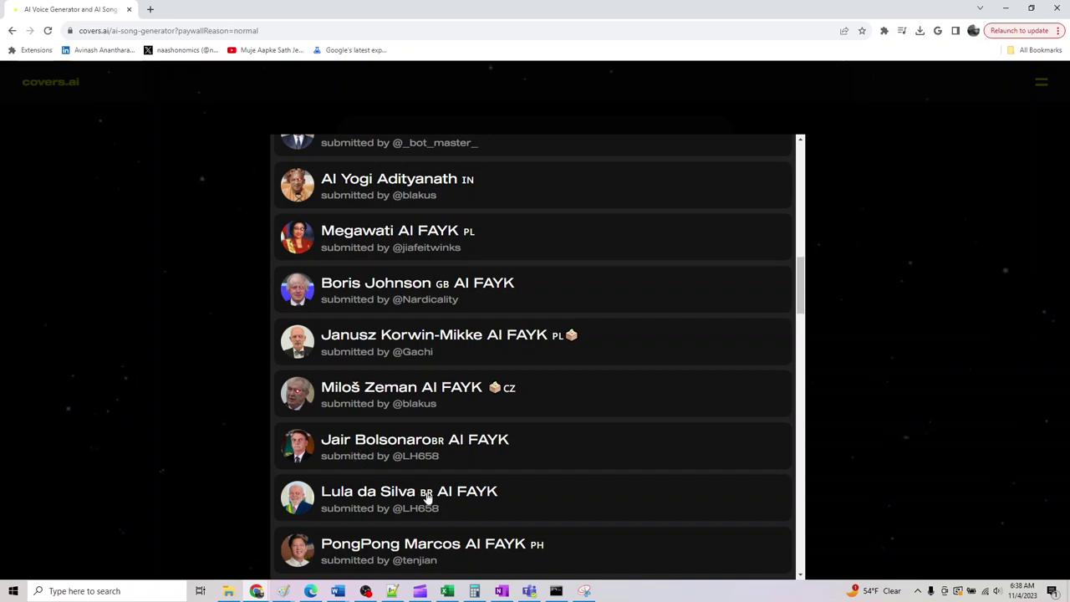
scroll(342, 494, "down", 1)
scroll(420, 510, "down", 1)
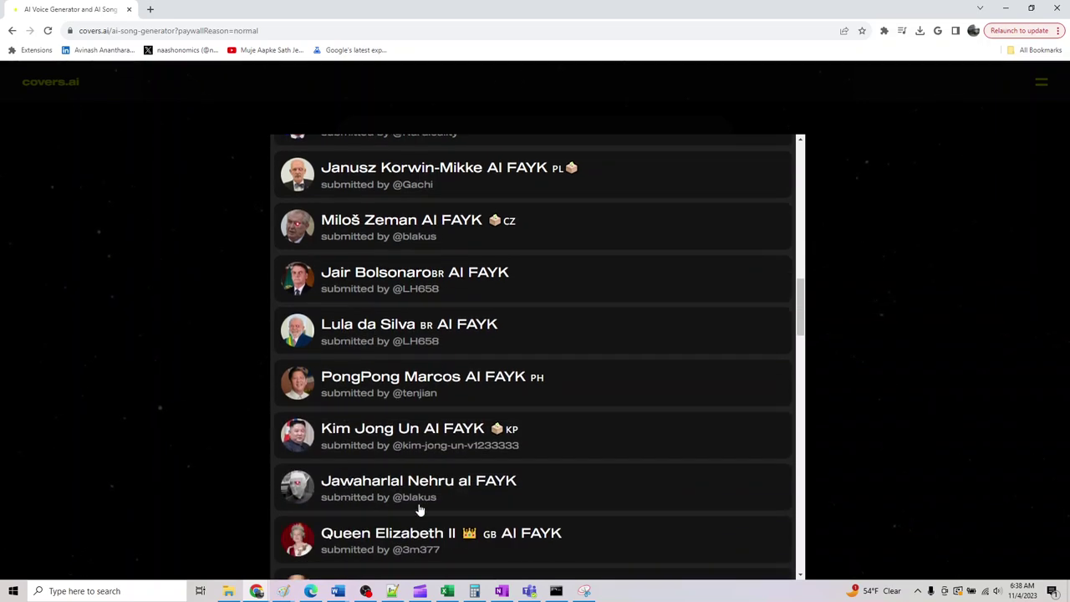
scroll(501, 493, "down", 1)
scroll(367, 440, "down", 1)
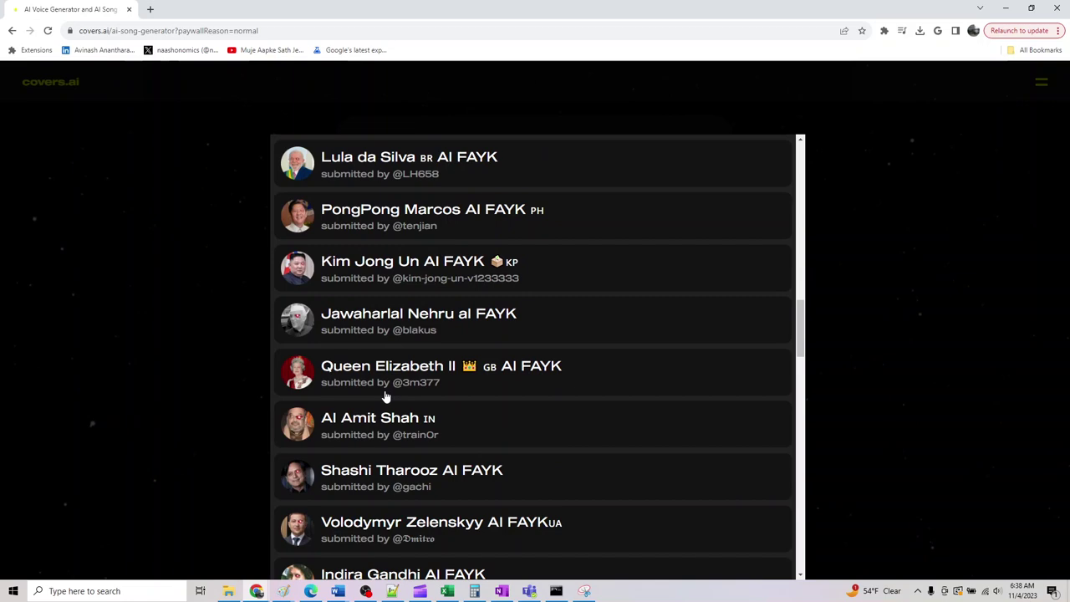
scroll(349, 405, "down", 3)
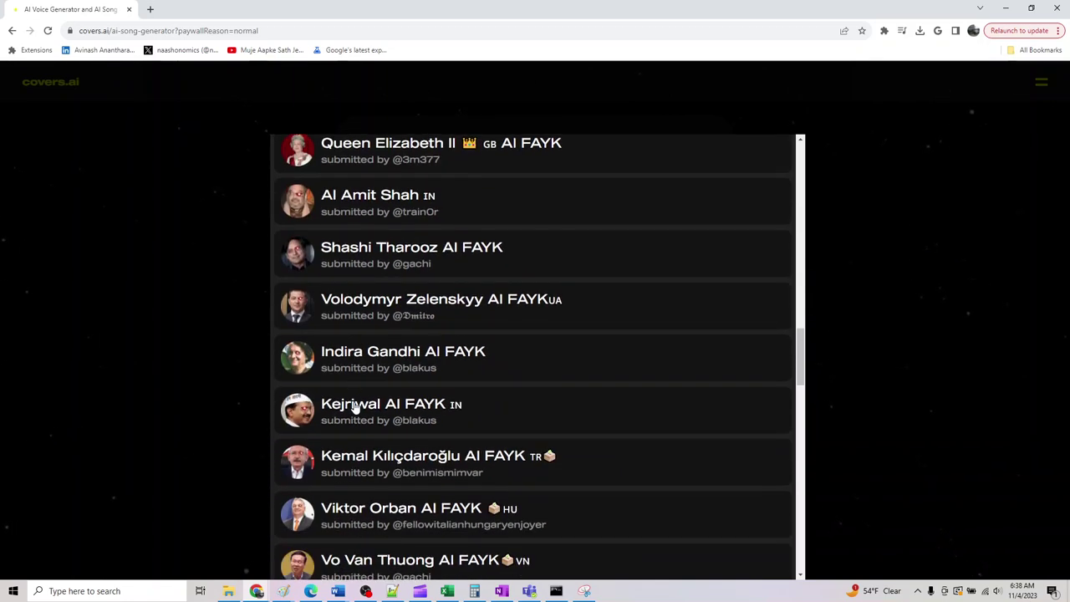
scroll(427, 424, "down", 1)
scroll(418, 431, "down", 2)
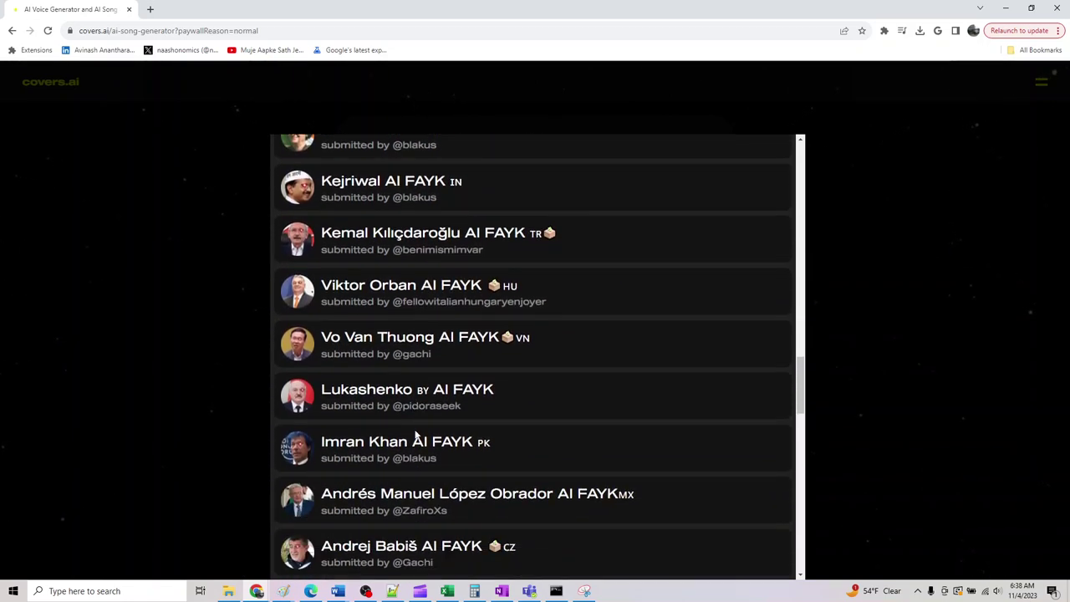
scroll(415, 437, "down", 2)
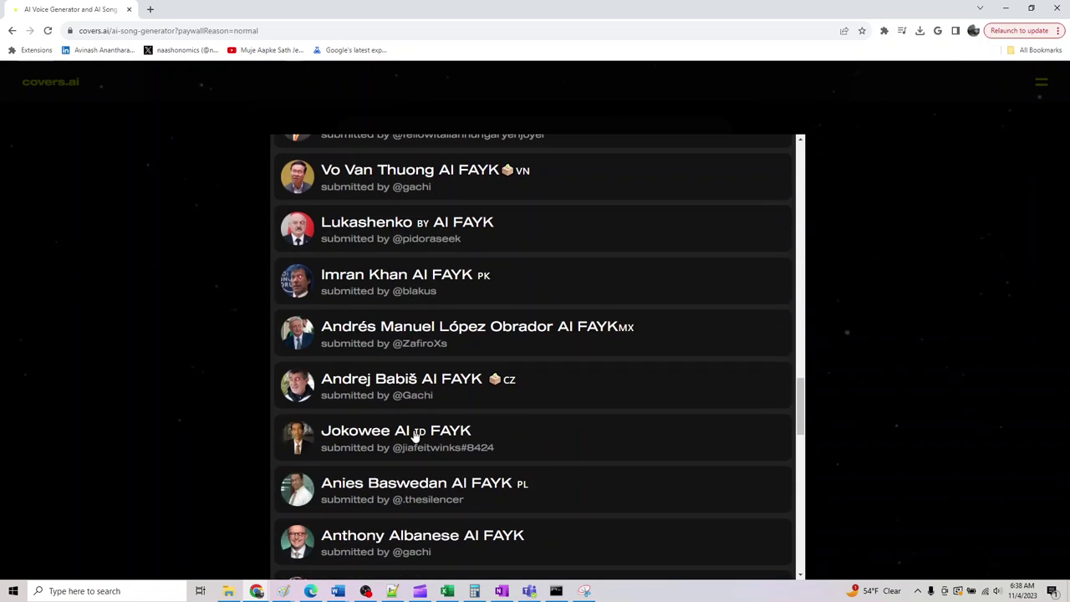
scroll(418, 439, "down", 3)
scroll(427, 451, "down", 1)
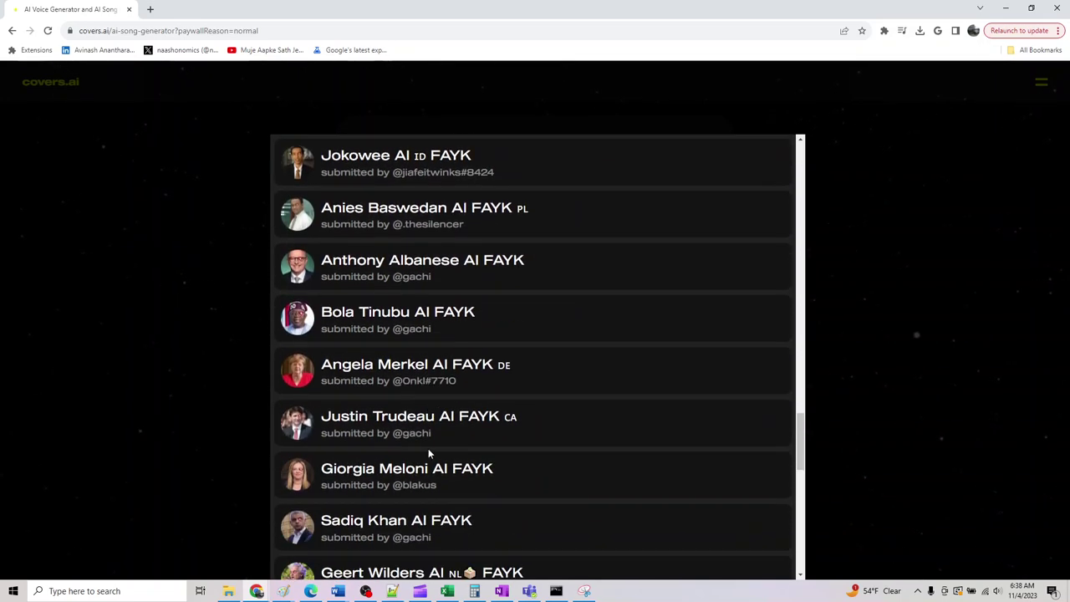
scroll(429, 455, "down", 2)
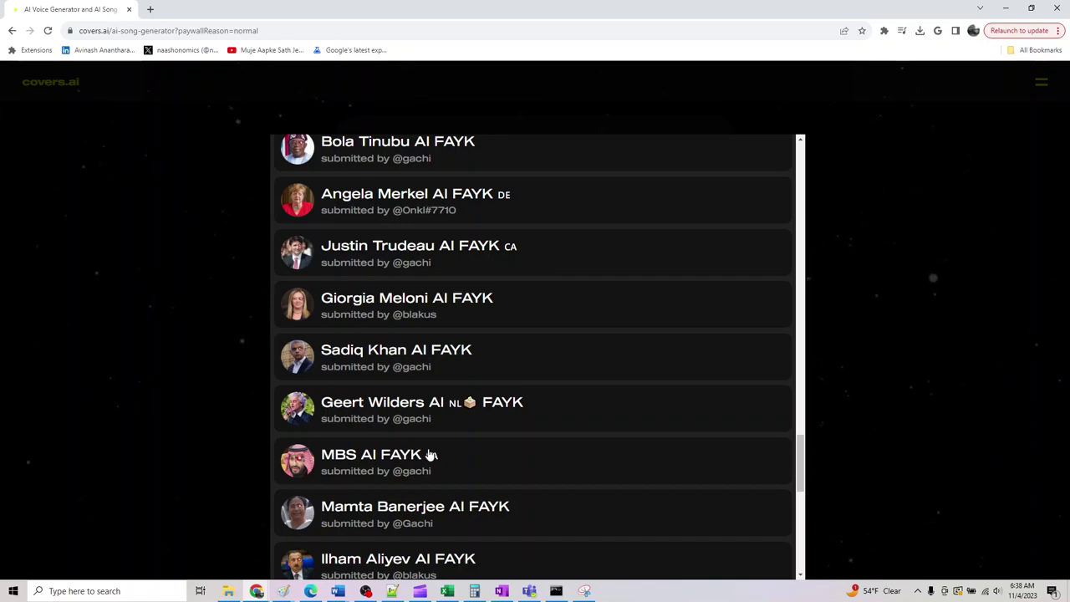
scroll(555, 457, "down", 3)
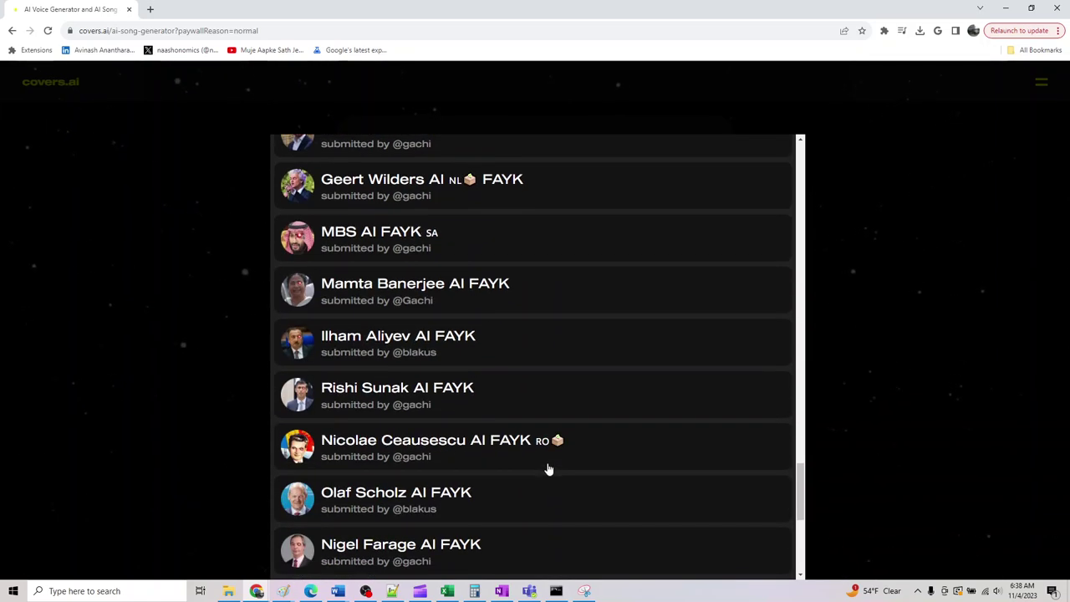
scroll(548, 470, "down", 2)
scroll(544, 472, "down", 3)
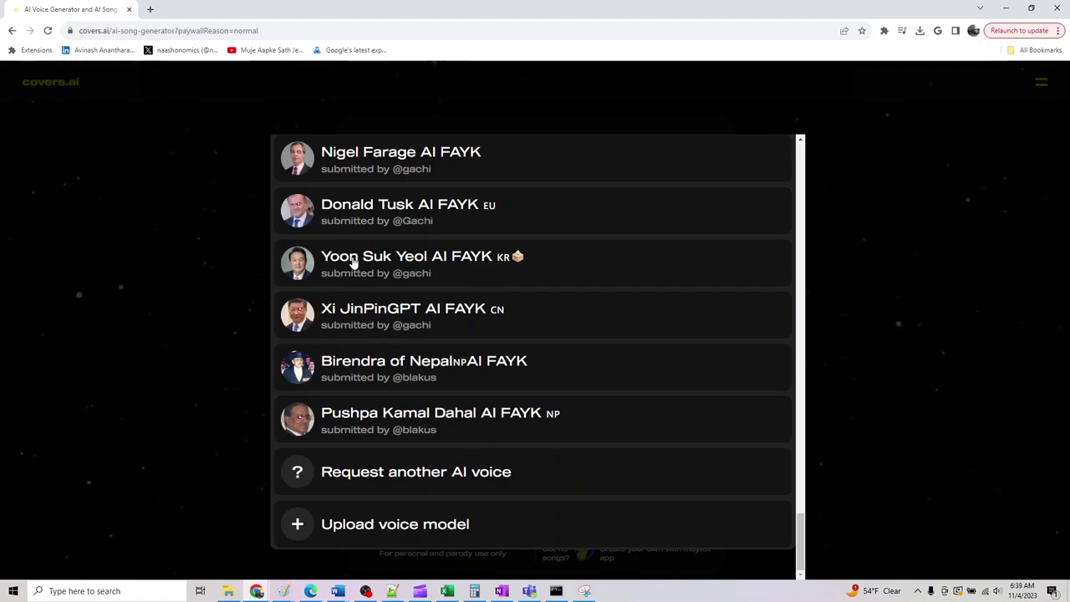
scroll(371, 222, "up", 1)
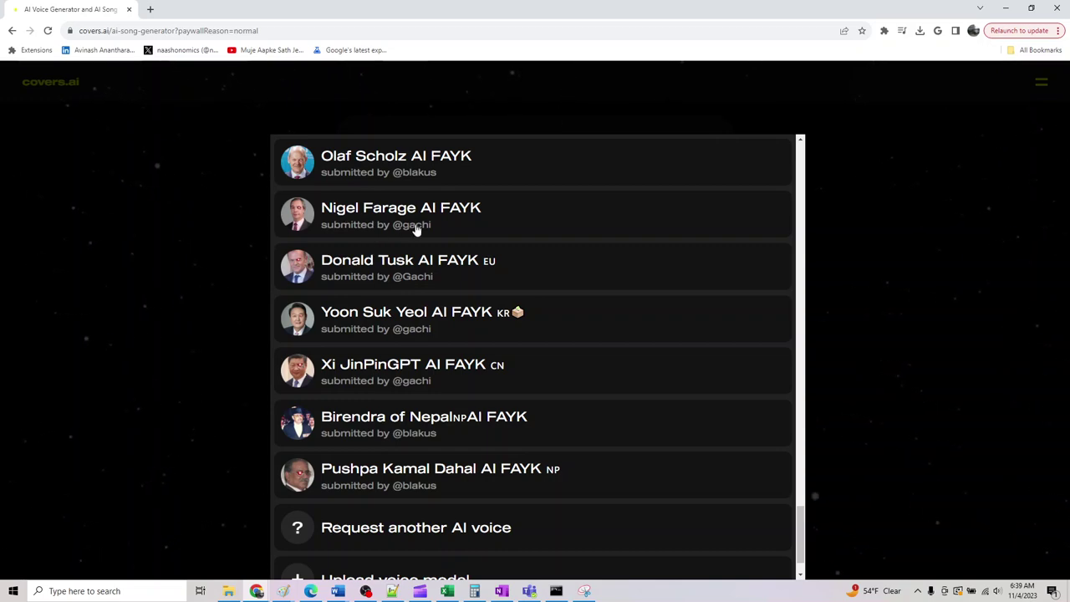
scroll(417, 228, "up", 2)
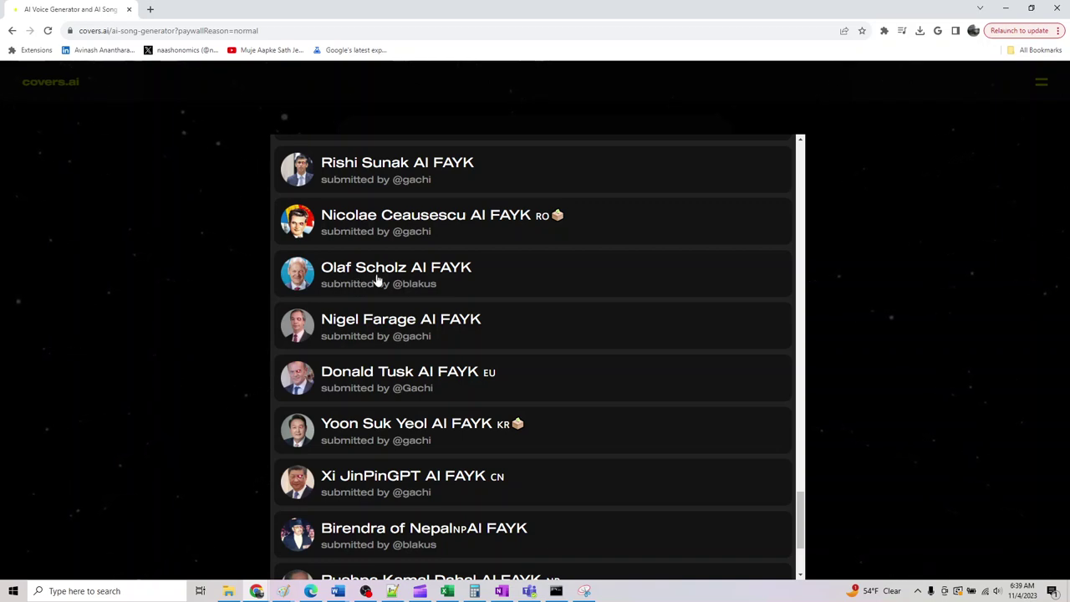
scroll(384, 234, "up", 1)
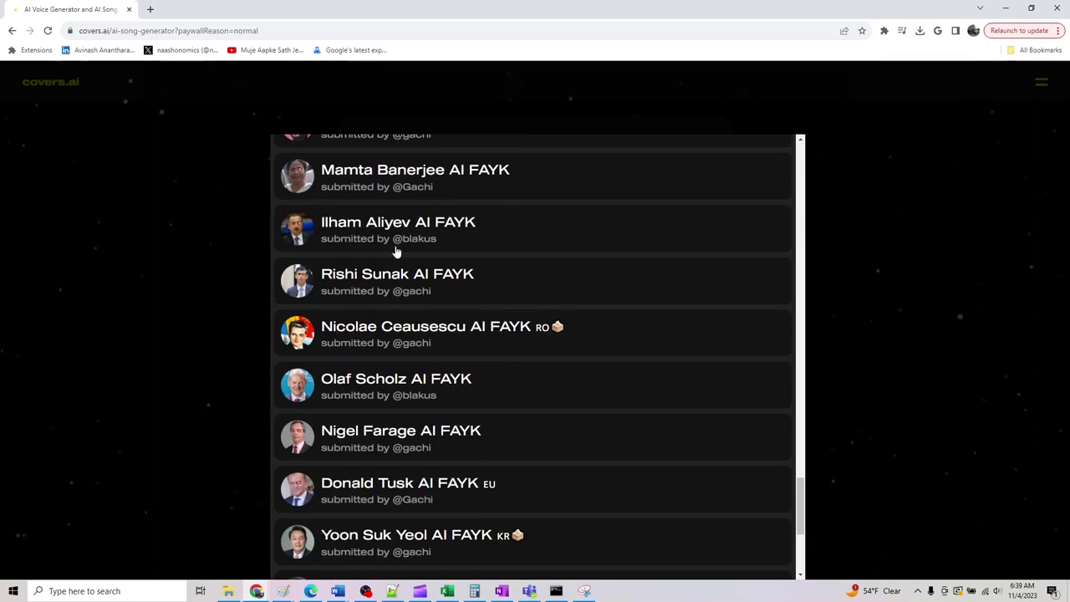
scroll(397, 288, "up", 1)
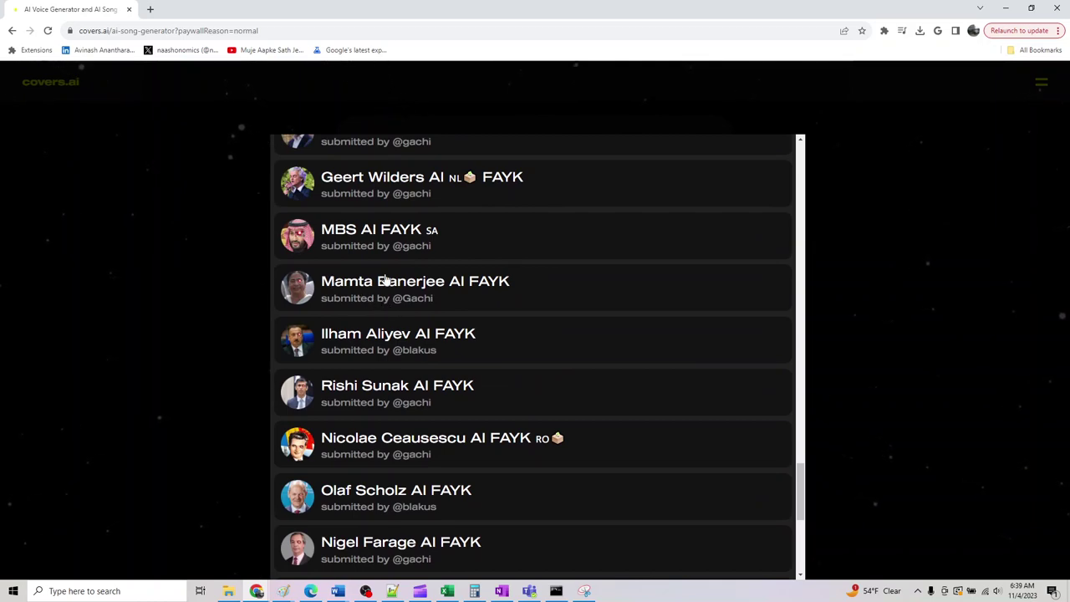
scroll(368, 242, "up", 1)
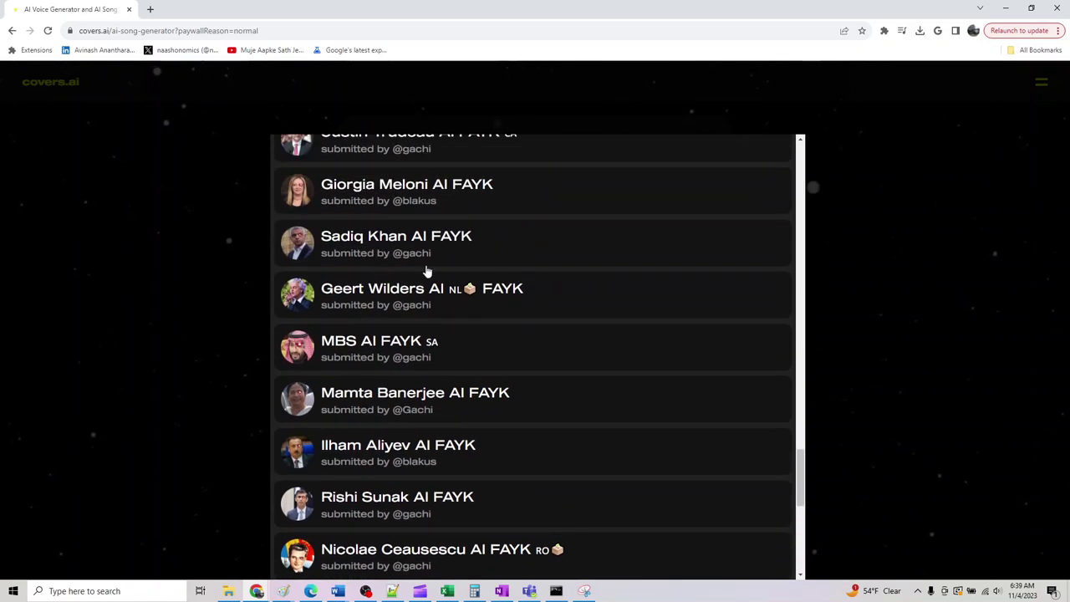
scroll(414, 271, "up", 1)
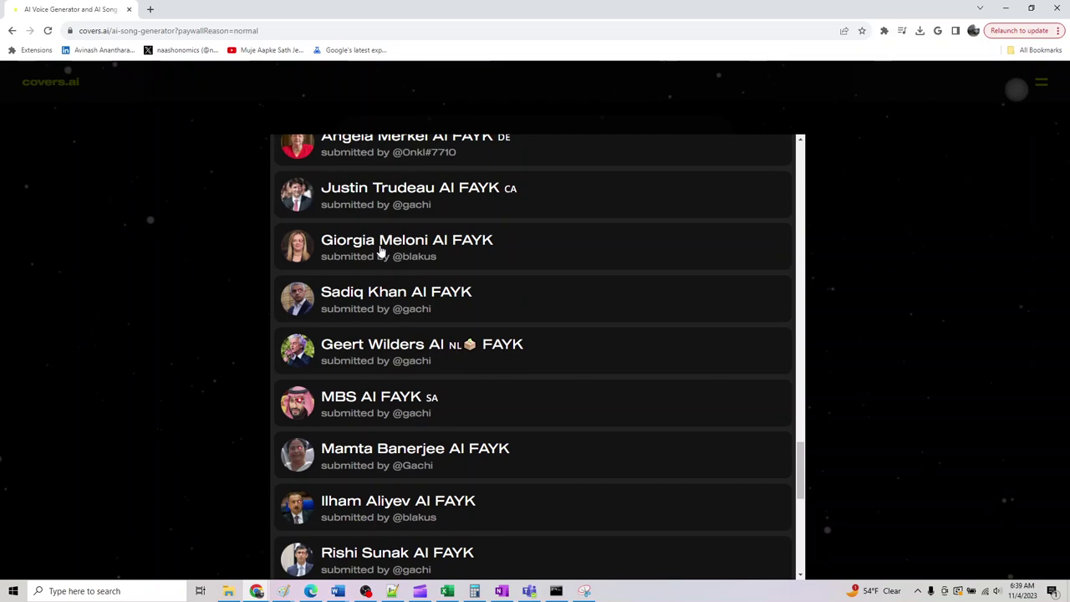
scroll(388, 251, "up", 1)
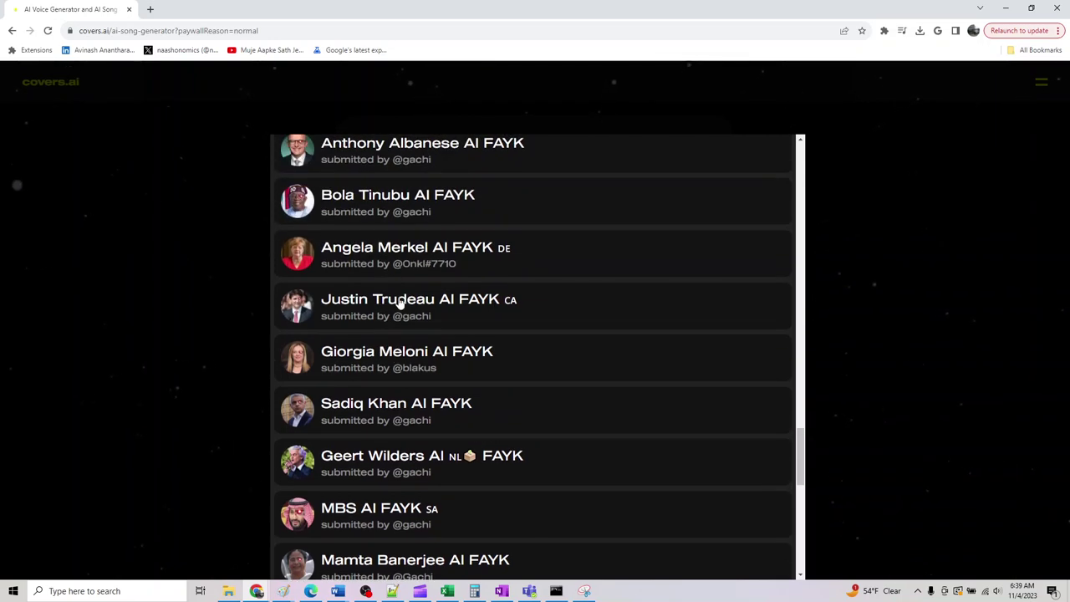
scroll(397, 301, "up", 1)
scroll(396, 293, "up", 1)
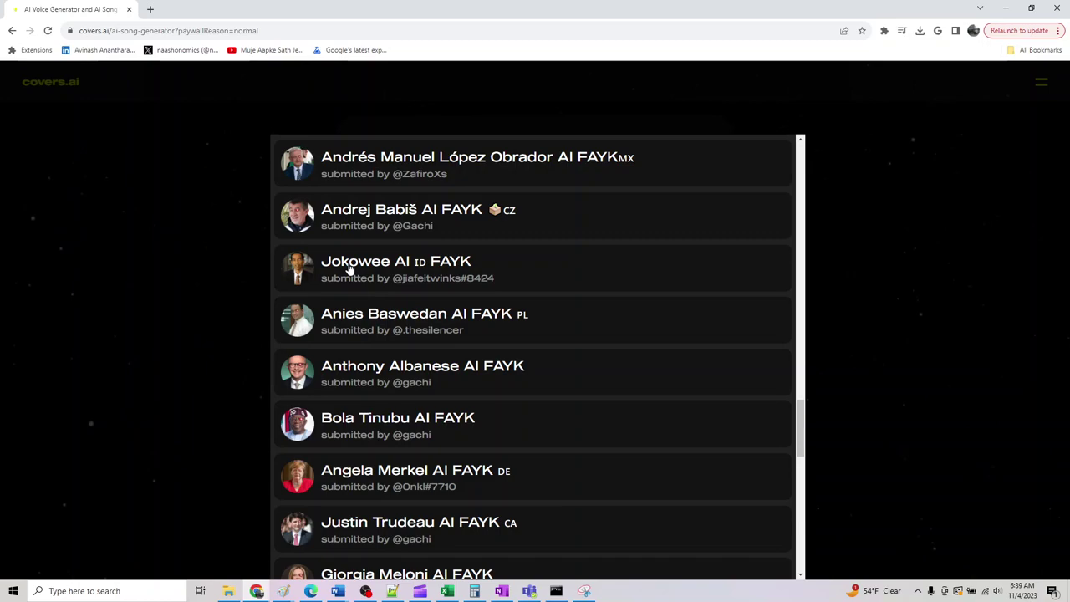
scroll(349, 266, "up", 2)
scroll(350, 264, "up", 5)
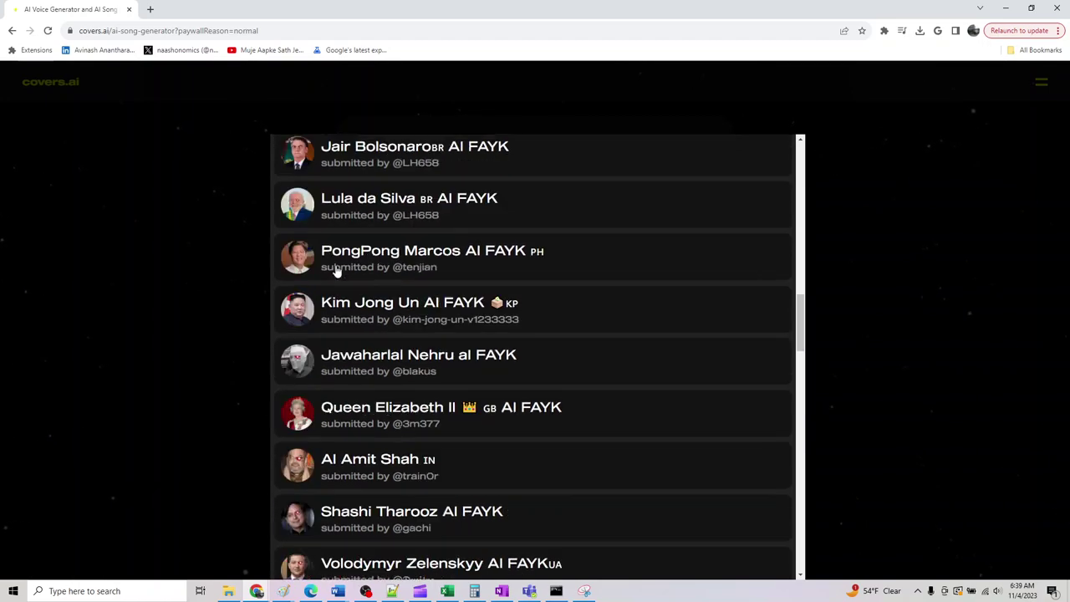
scroll(343, 268, "up", 5)
scroll(339, 274, "up", 3)
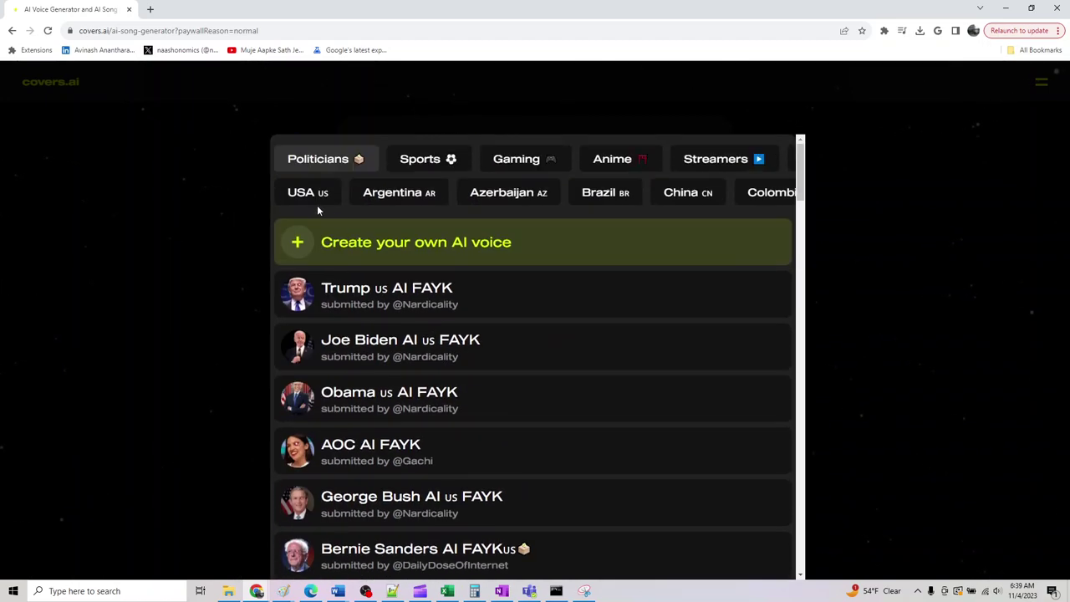
- Browse the Sports category voices down the list and back up
left_click(444, 162)
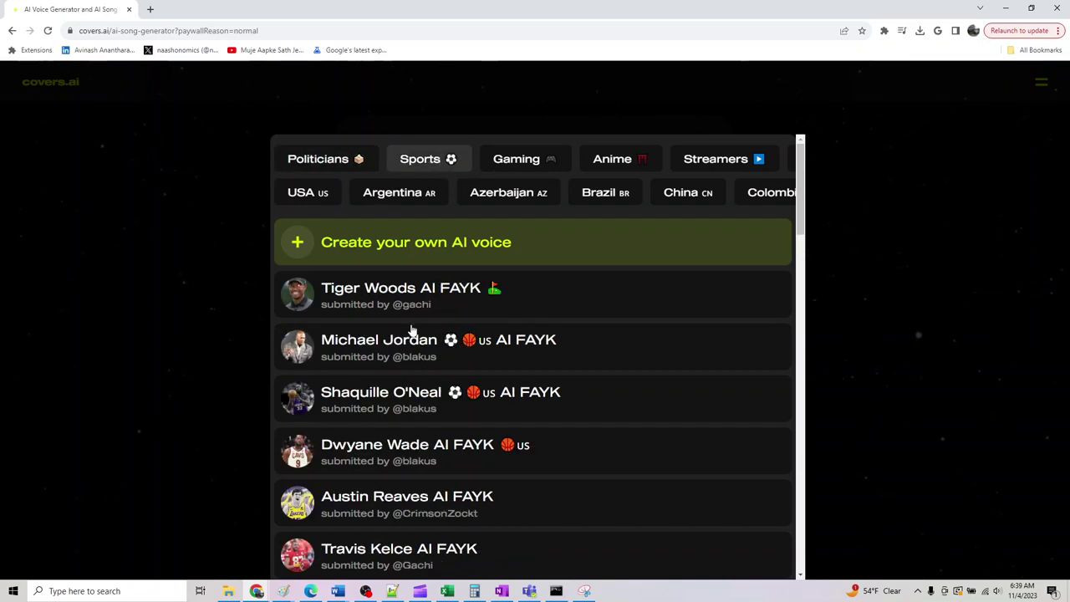
scroll(411, 331, "down", 2)
scroll(448, 364, "down", 2)
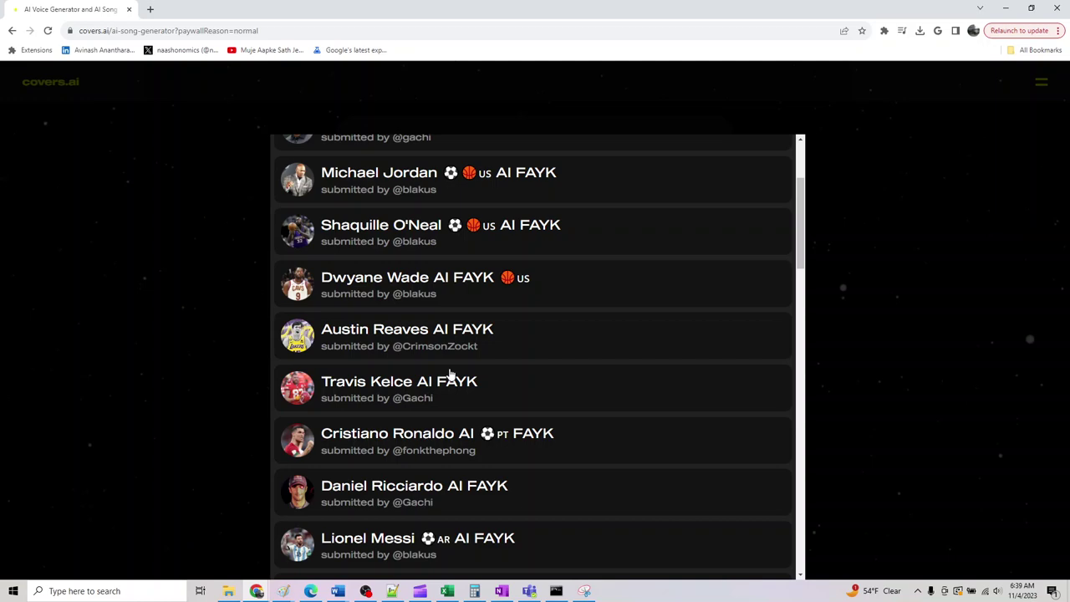
scroll(450, 380, "down", 3)
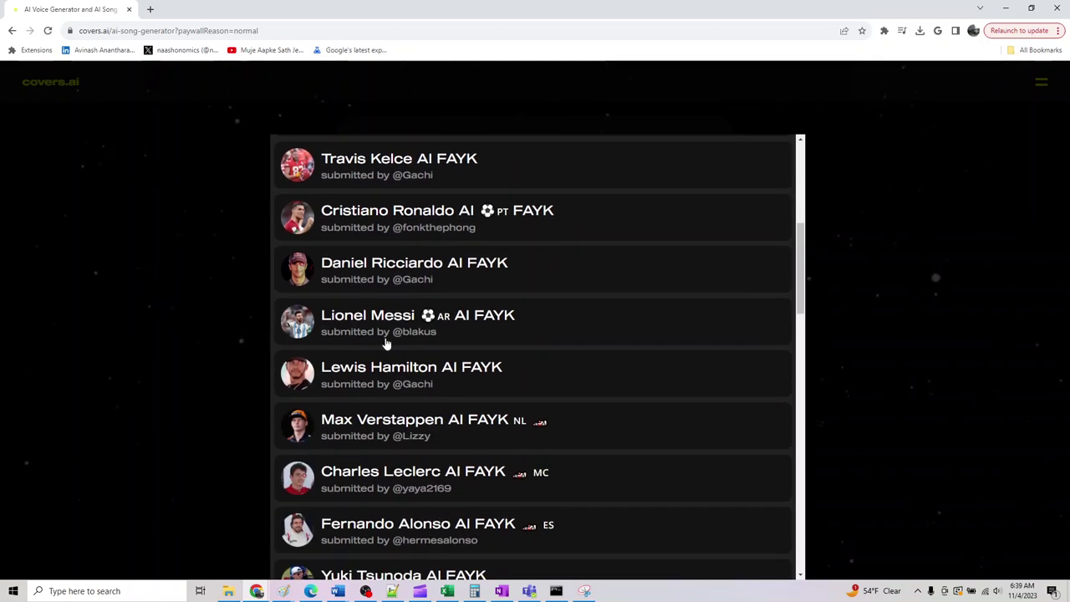
scroll(385, 342, "down", 2)
scroll(387, 347, "down", 2)
scroll(387, 347, "down", 2)
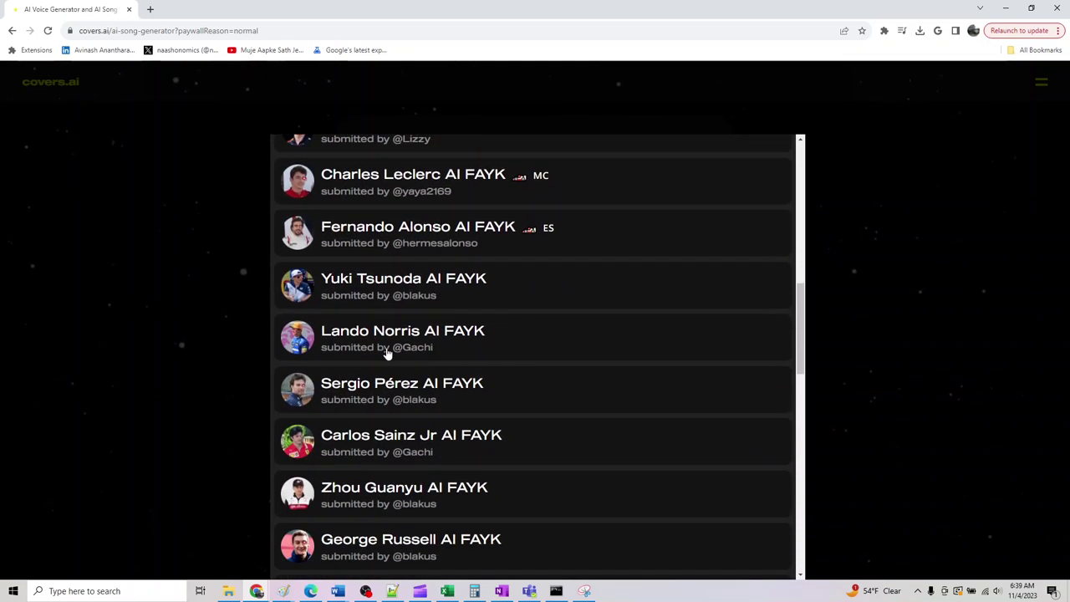
scroll(386, 351, "down", 2)
scroll(389, 352, "down", 3)
scroll(387, 355, "down", 1)
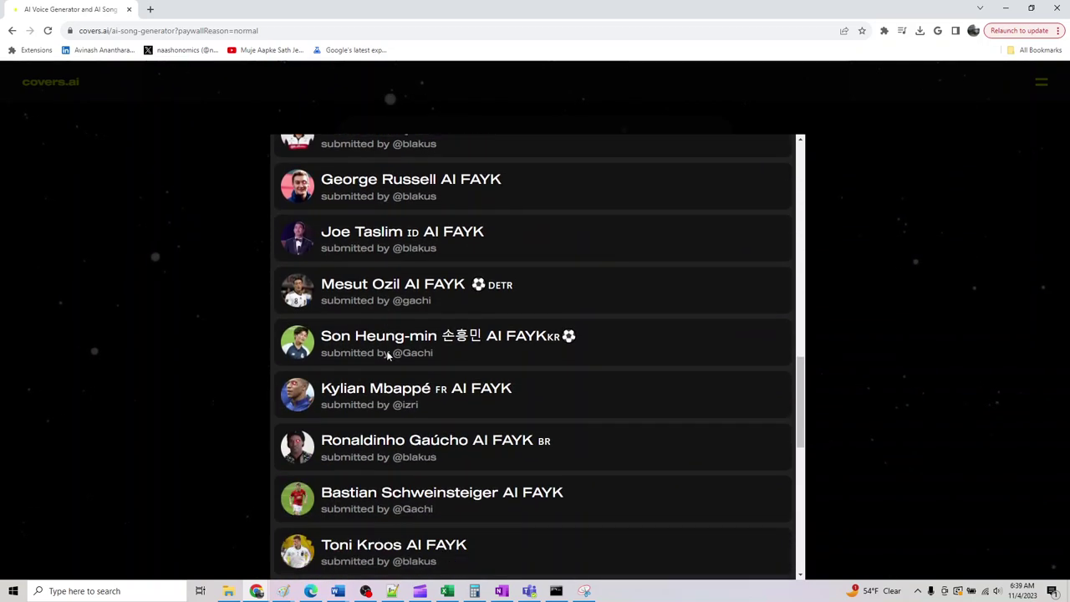
scroll(387, 351, "down", 2)
scroll(387, 359, "down", 4)
scroll(387, 360, "down", 3)
scroll(387, 365, "down", 1)
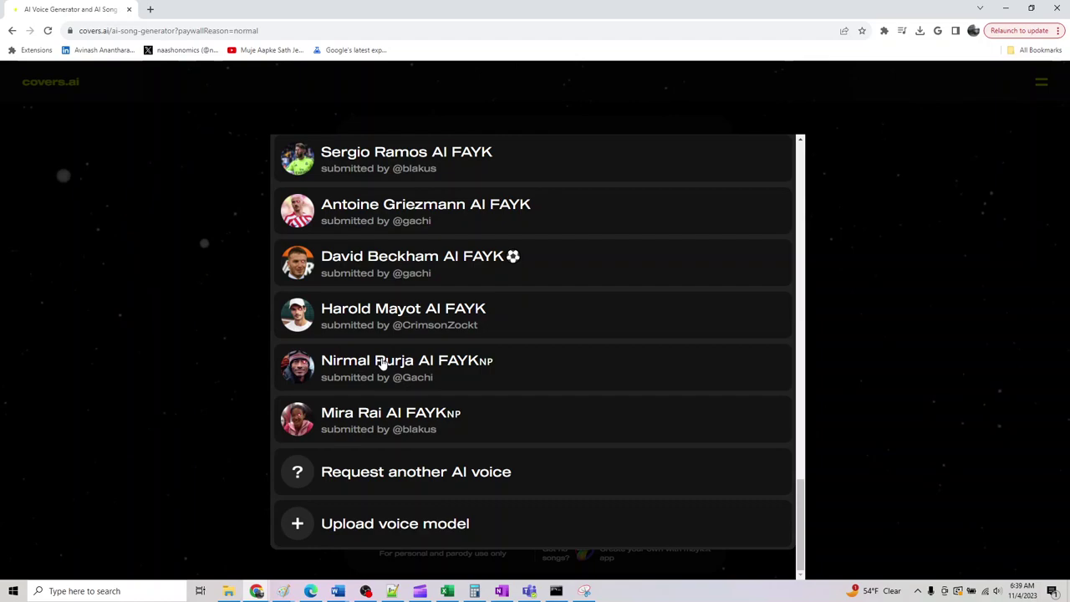
scroll(380, 364, "up", 5)
scroll(381, 363, "up", 5)
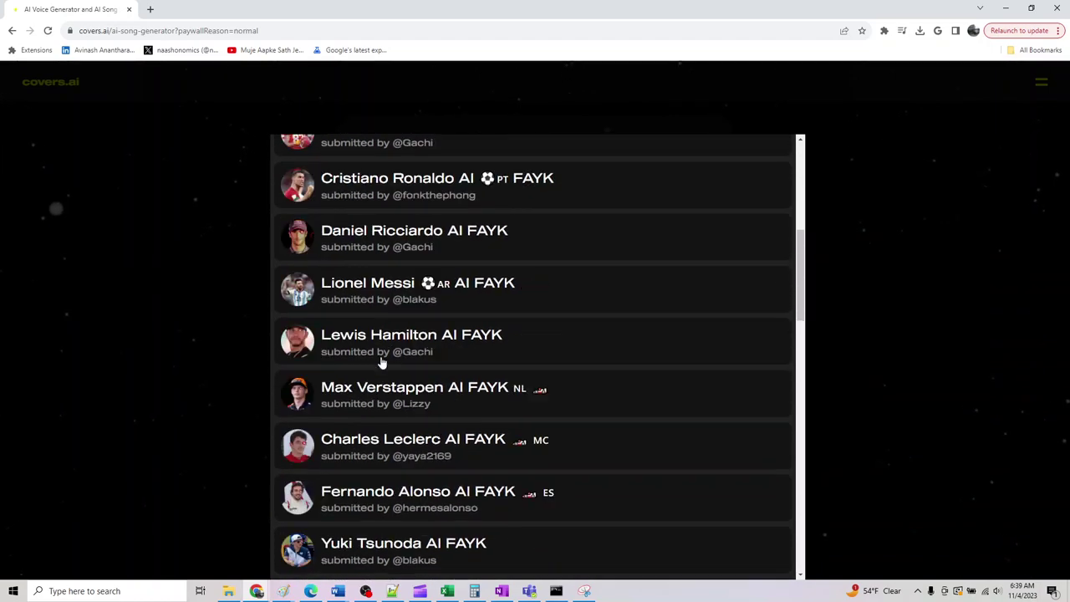
scroll(381, 355, "up", 5)
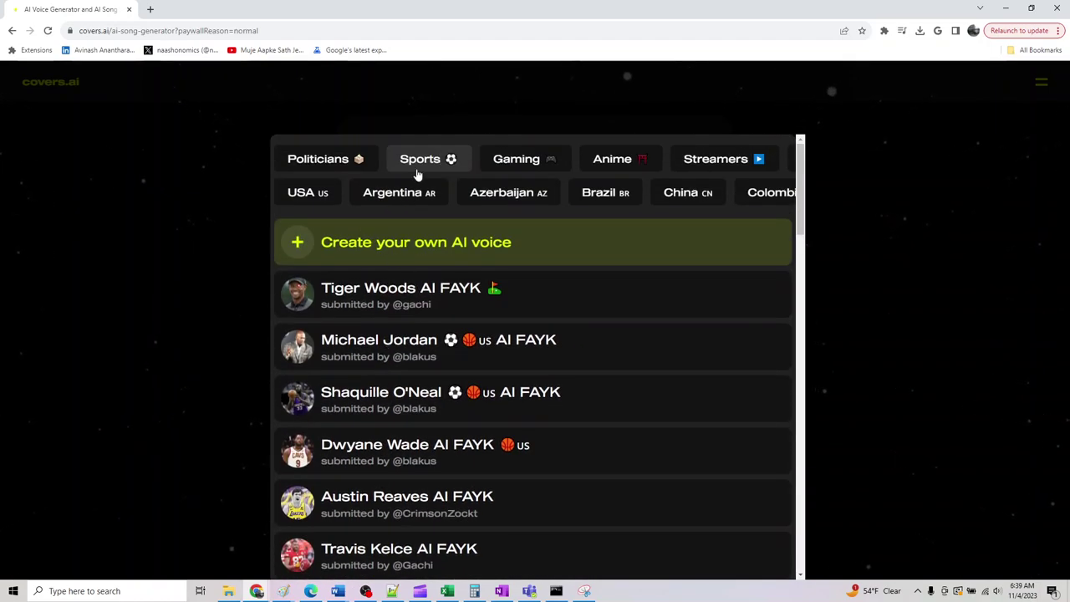
- Switch the voice list to Gaming voices such as Minecraft Villager, Mario and Link
left_click(417, 167)
left_click(520, 167)
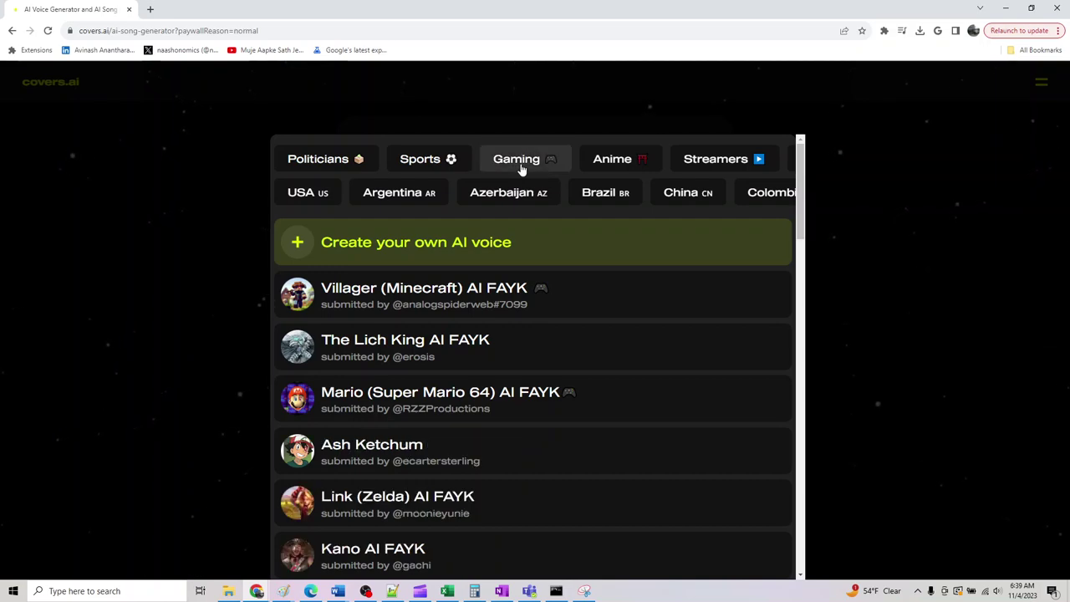
left_click(520, 167)
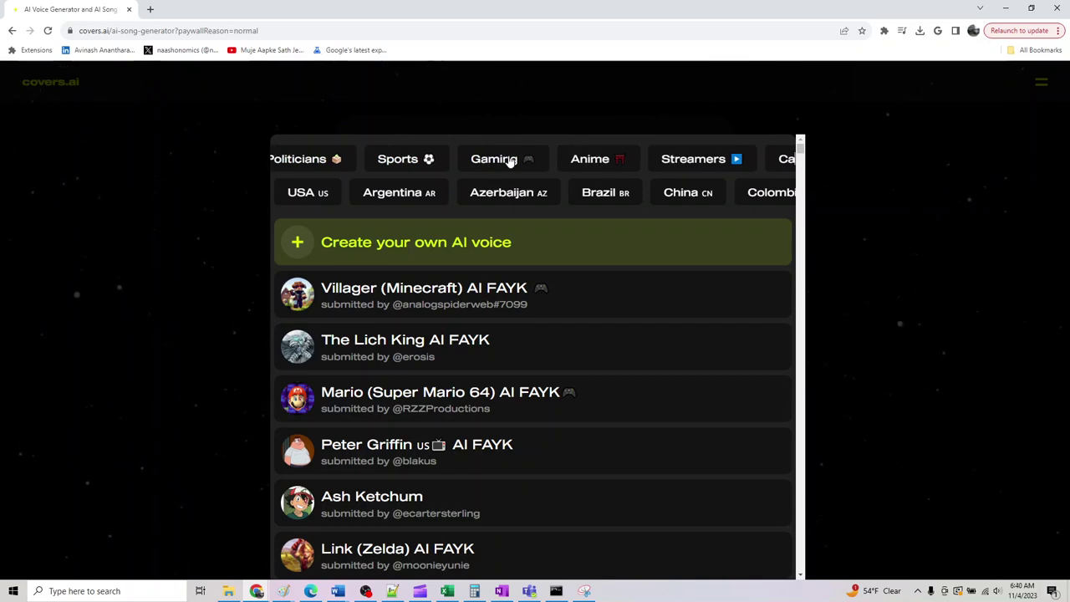
scroll(509, 160, "right", 2)
scroll(510, 160, "right", 1)
scroll(510, 161, "right", 1)
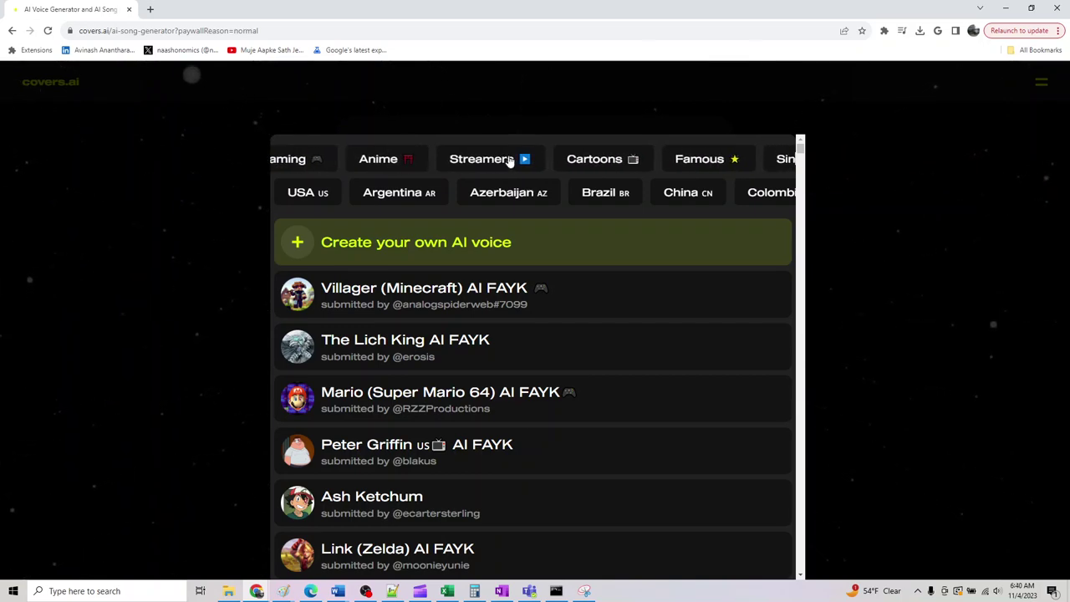
scroll(509, 161, "right", 1)
scroll(510, 161, "right", 2)
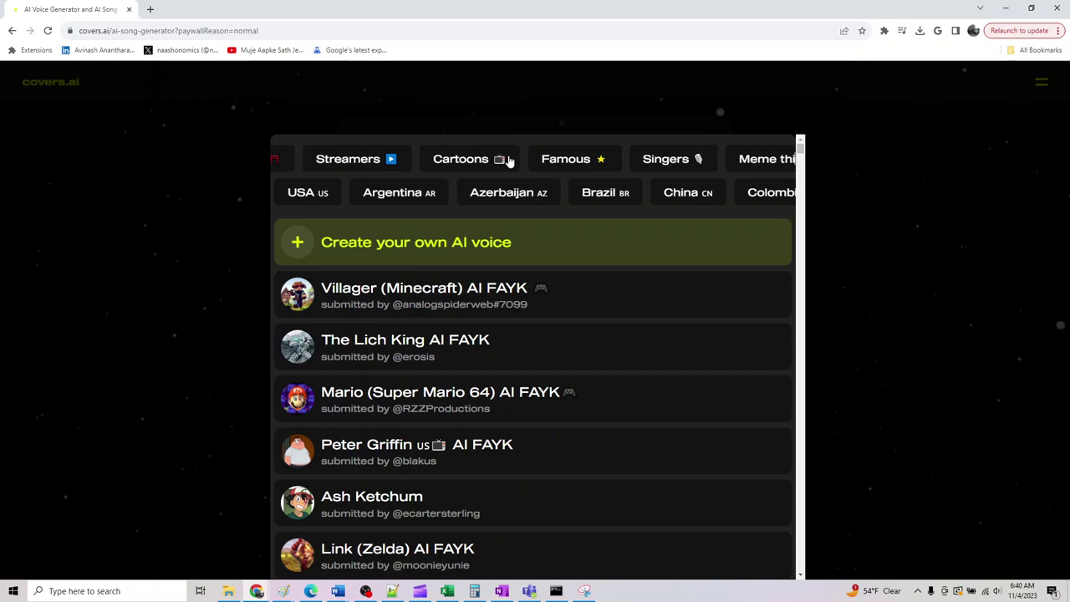
- Choose Elon Musk AI FAYK from the Famous voices and submit the Blank Space cover
left_click(566, 160)
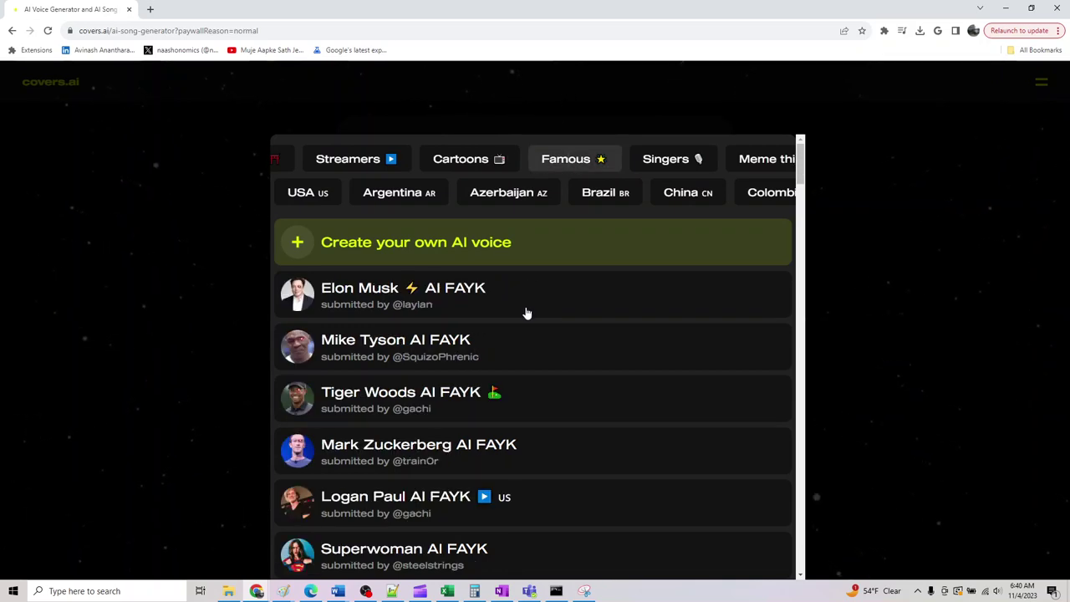
left_click(374, 299)
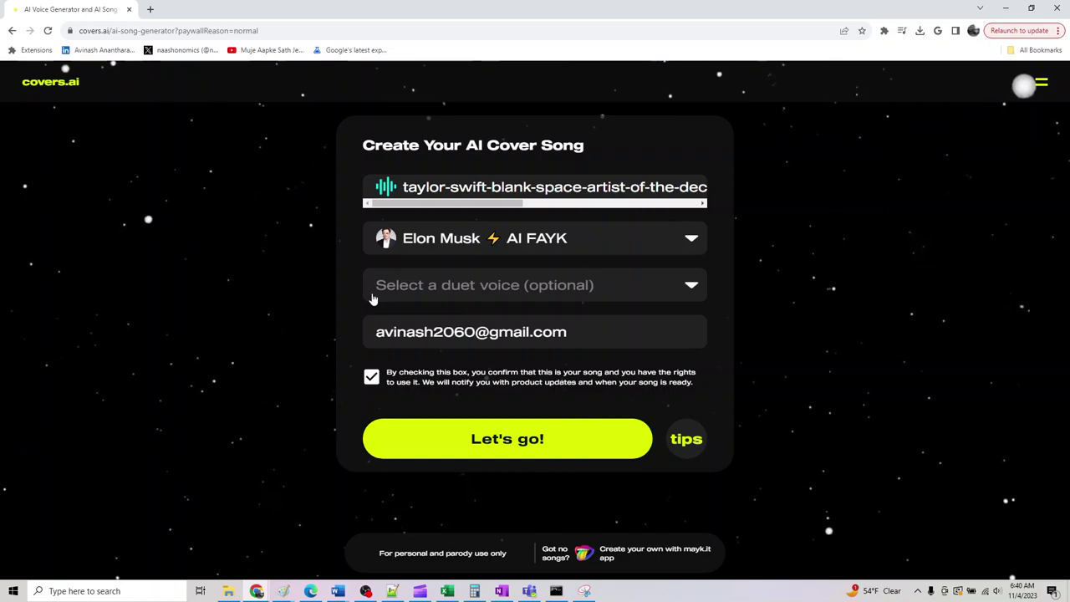
left_click(490, 451)
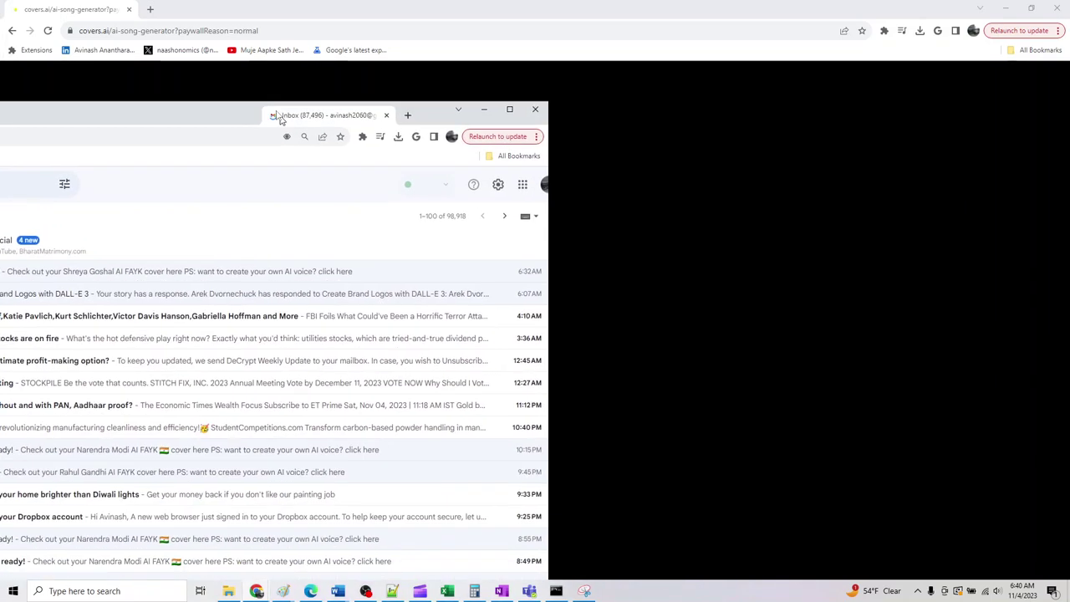
- Merge Gmail into the covers.ai window, preview the Shreya Goshal cover email's link, and return to the inbox
left_click_drag(284, 116, 210, 24)
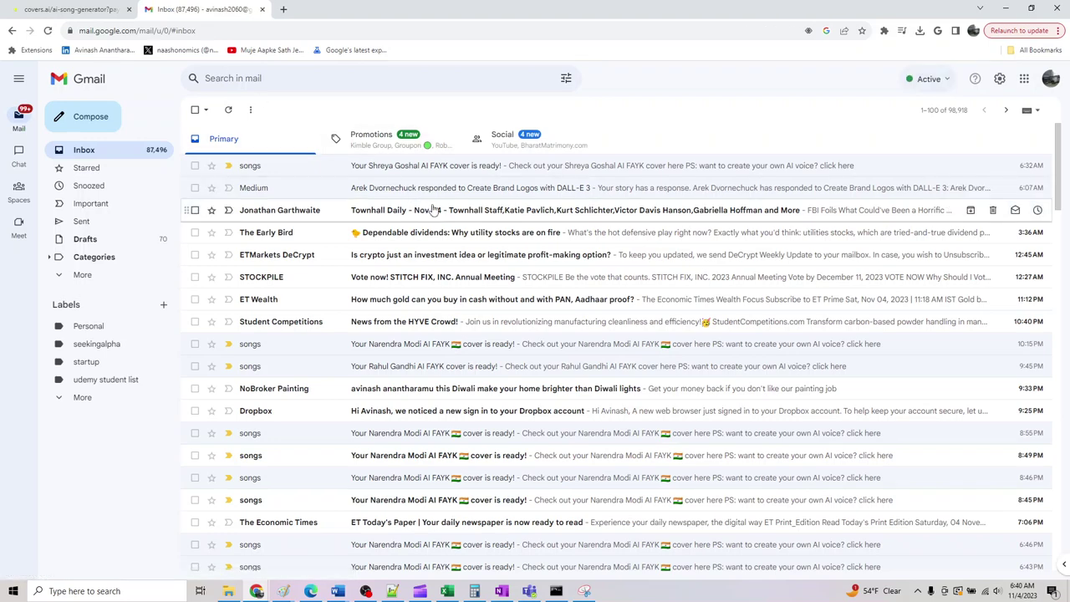
mouse_move(585, 165)
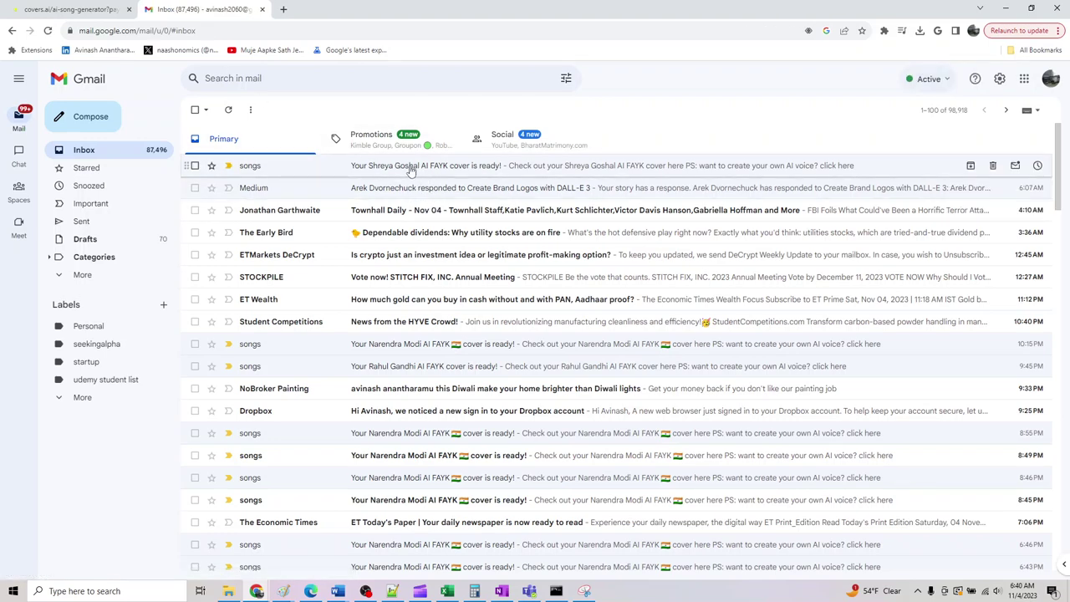
left_click(411, 167)
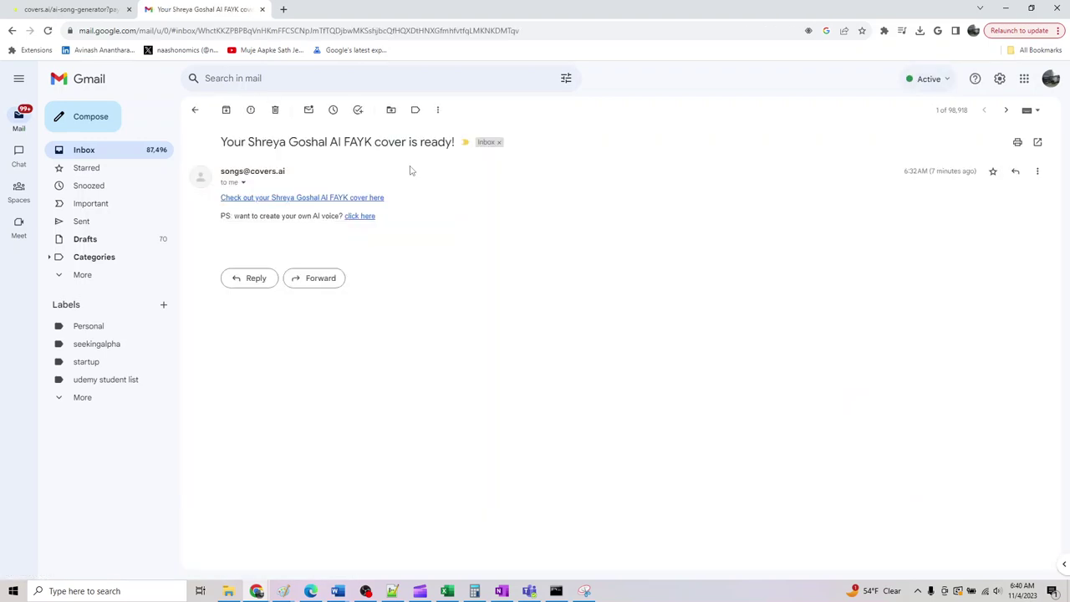
left_click(332, 198)
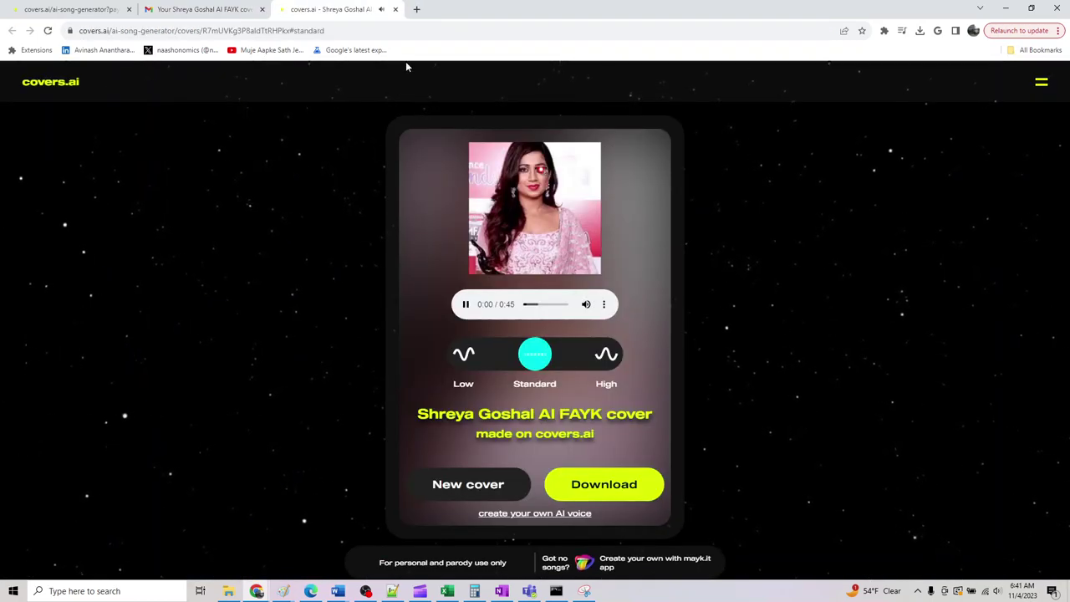
left_click(395, 9)
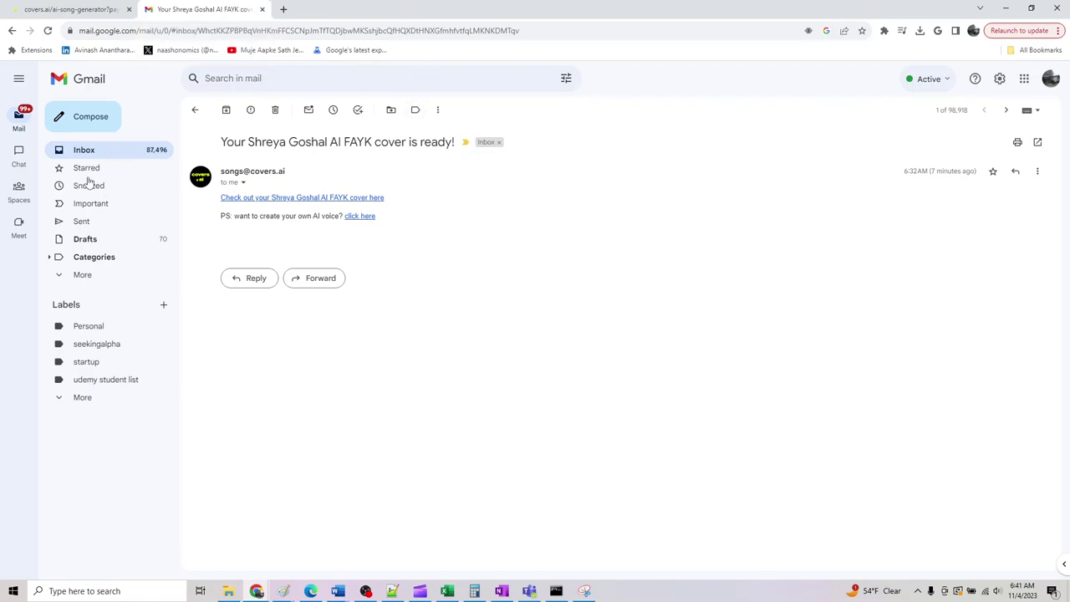
left_click(92, 151)
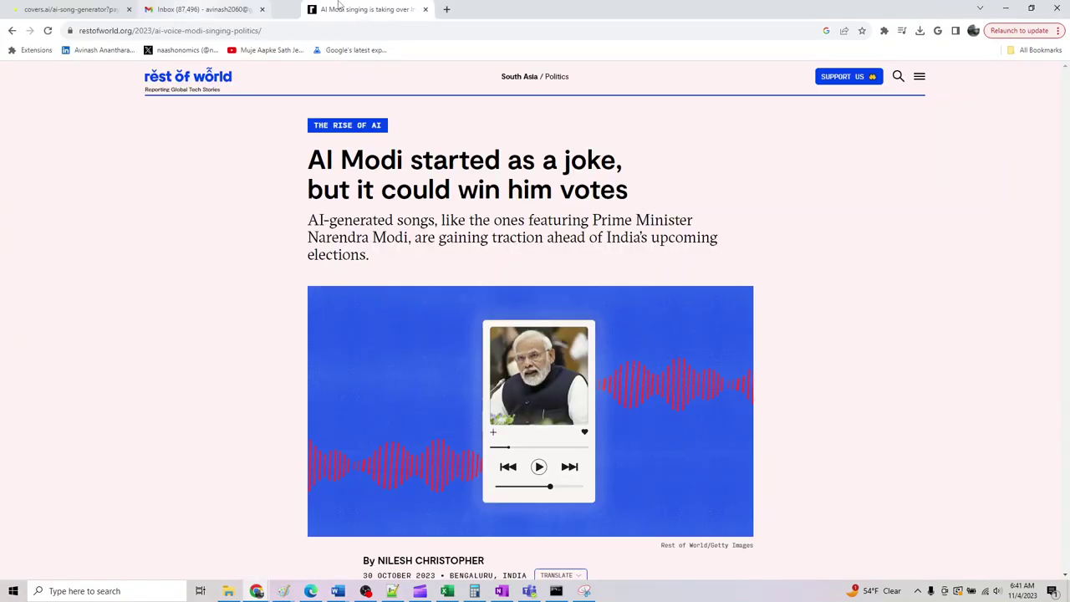
- Read the Rest of World AI Modi article from the headline down to the author bio
scroll(385, 97, "down", 5)
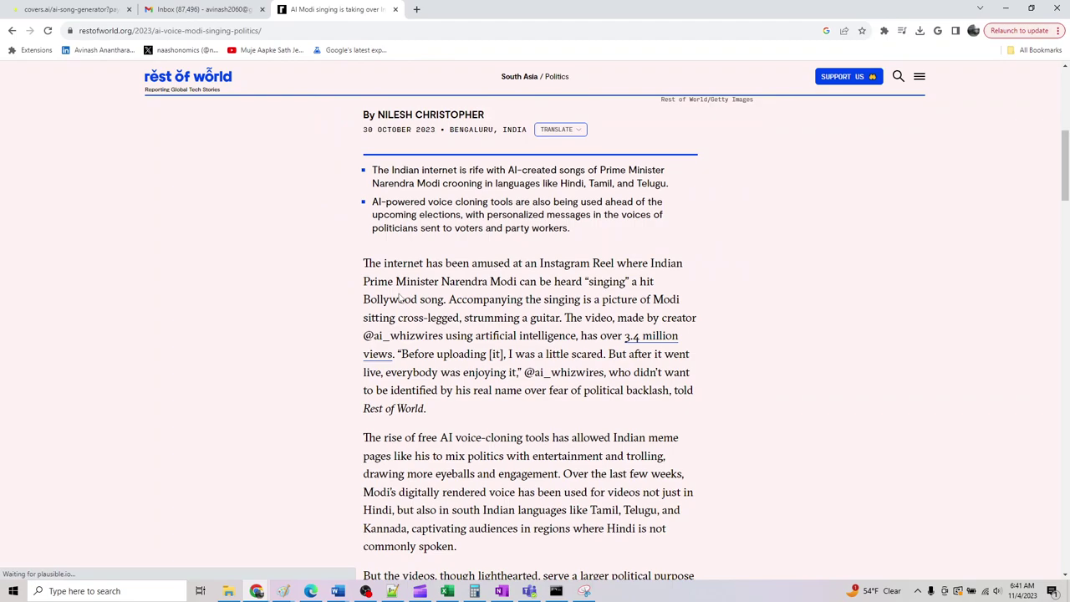
scroll(377, 298, "up", 3)
scroll(324, 284, "up", 2)
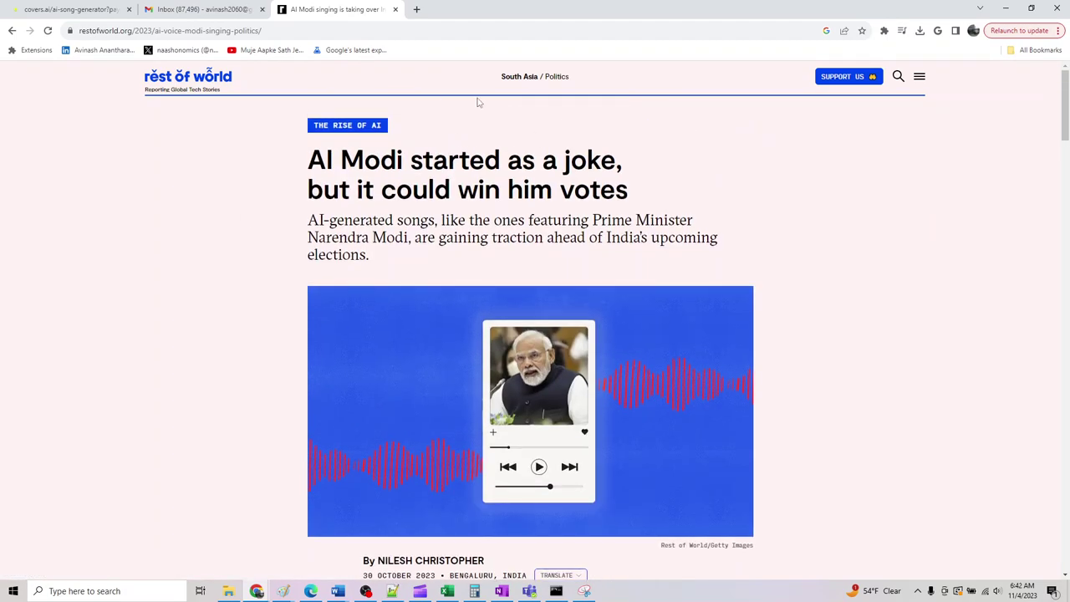
scroll(585, 155, "down", 5)
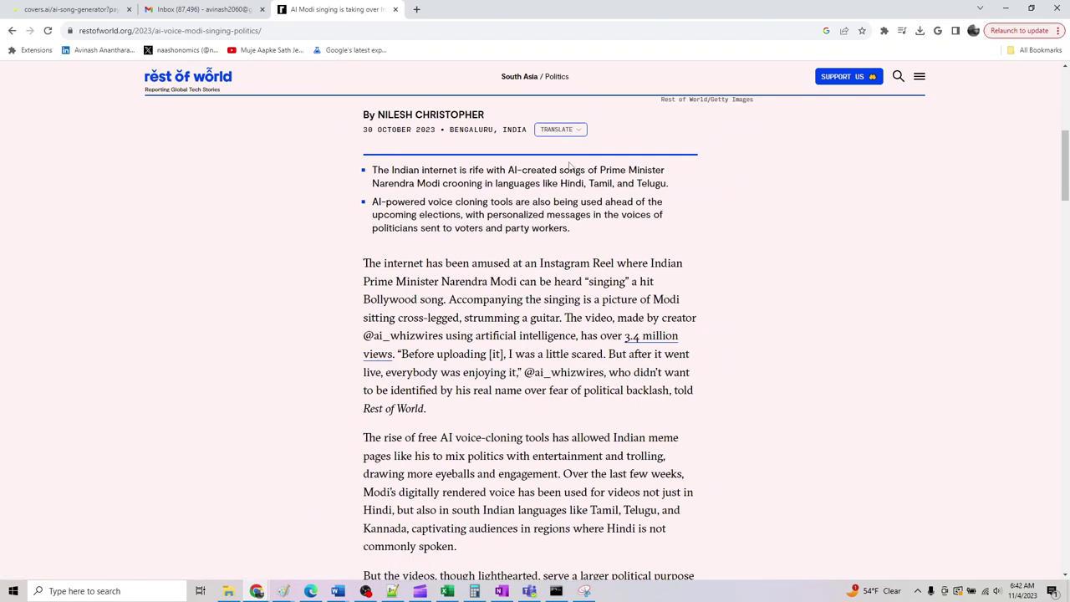
scroll(552, 209, "down", 4)
scroll(526, 266, "down", 4)
scroll(525, 269, "down", 1)
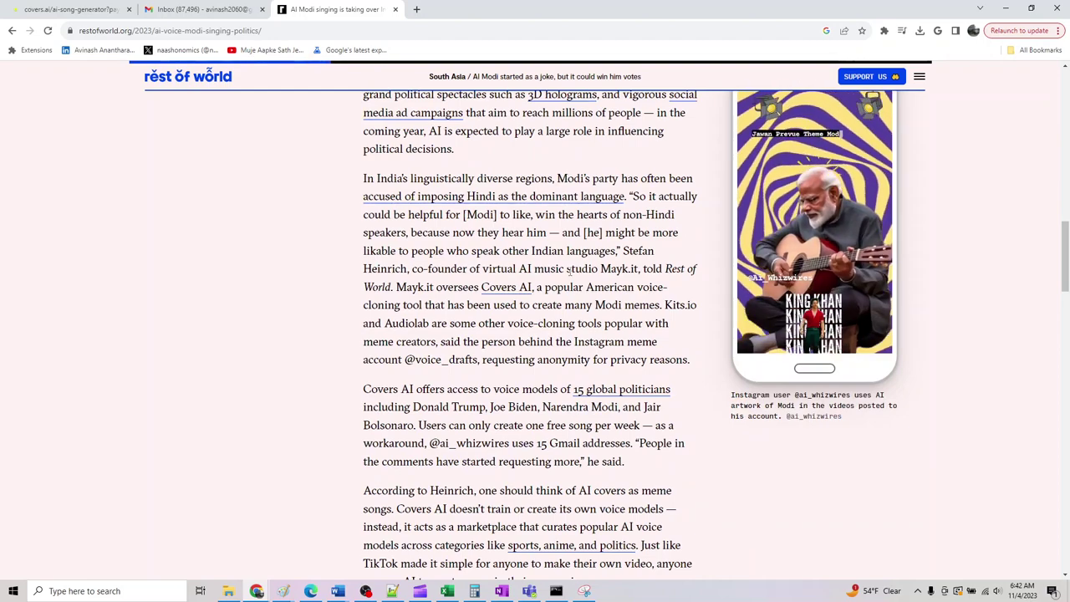
scroll(555, 297, "down", 1)
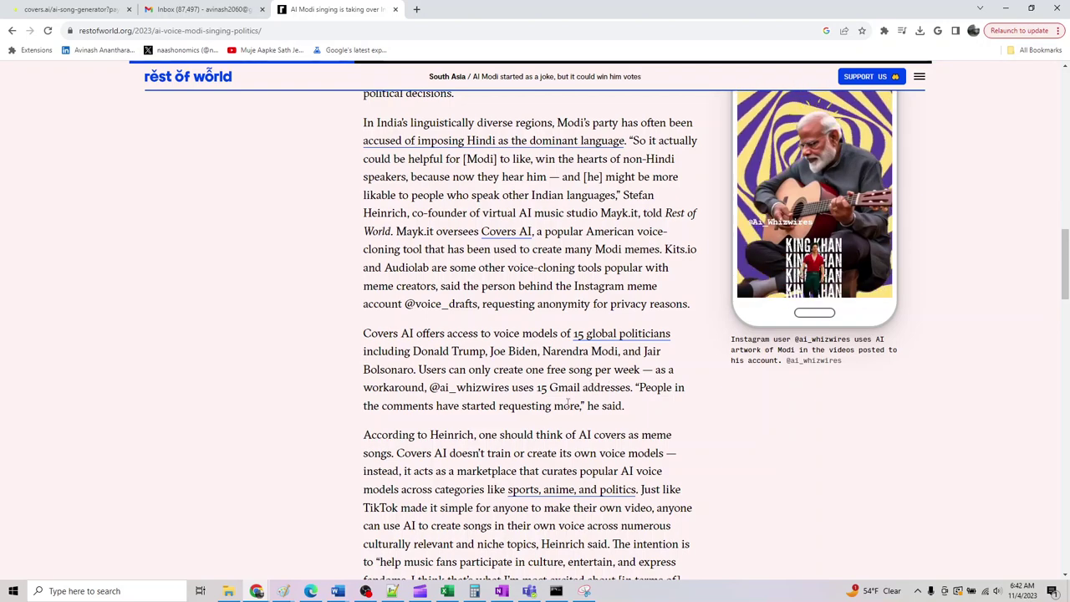
scroll(576, 391, "down", 4)
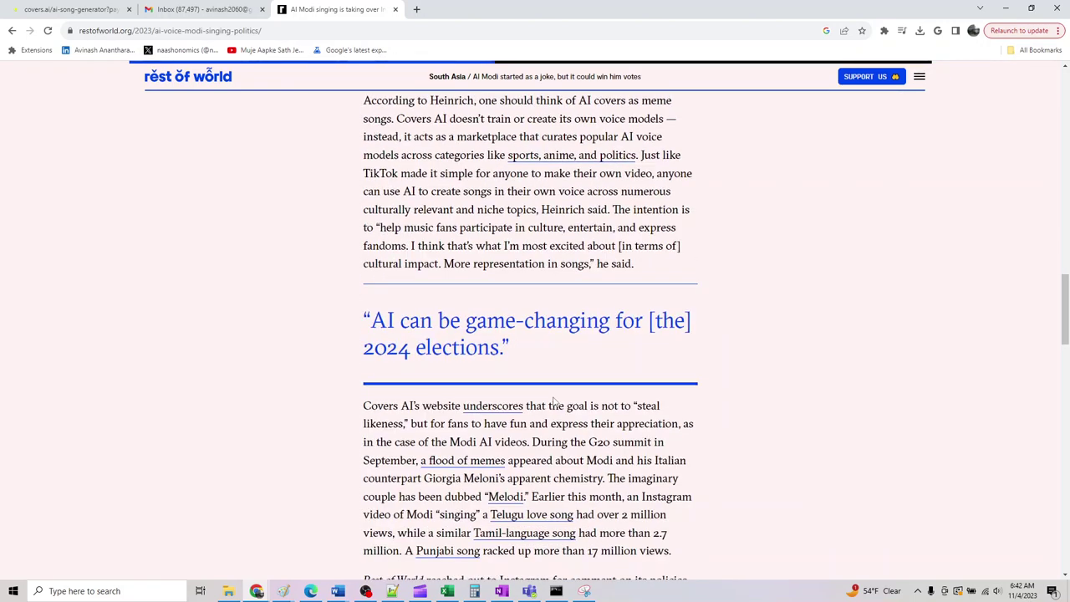
scroll(552, 404, "down", 4)
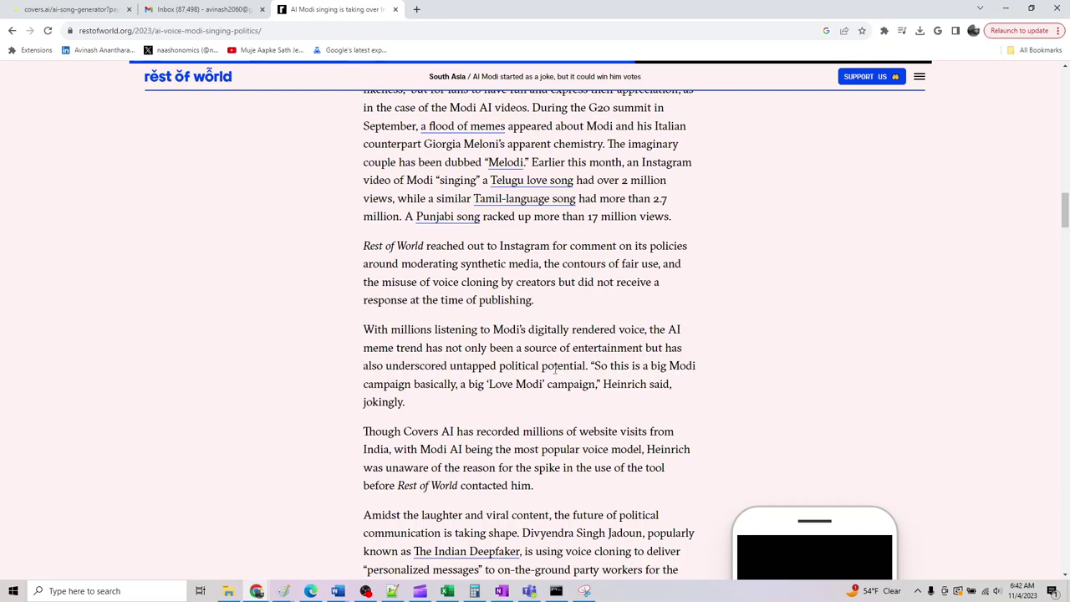
scroll(470, 353, "down", 2)
scroll(470, 353, "down", 1)
scroll(470, 355, "down", 3)
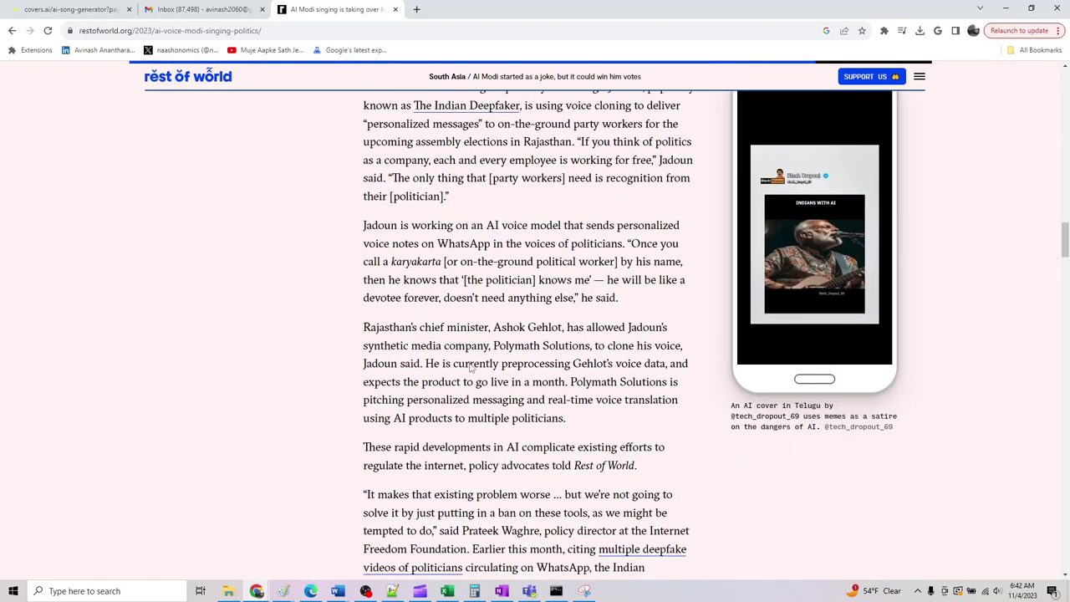
scroll(471, 365, "down", 2)
scroll(470, 365, "down", 3)
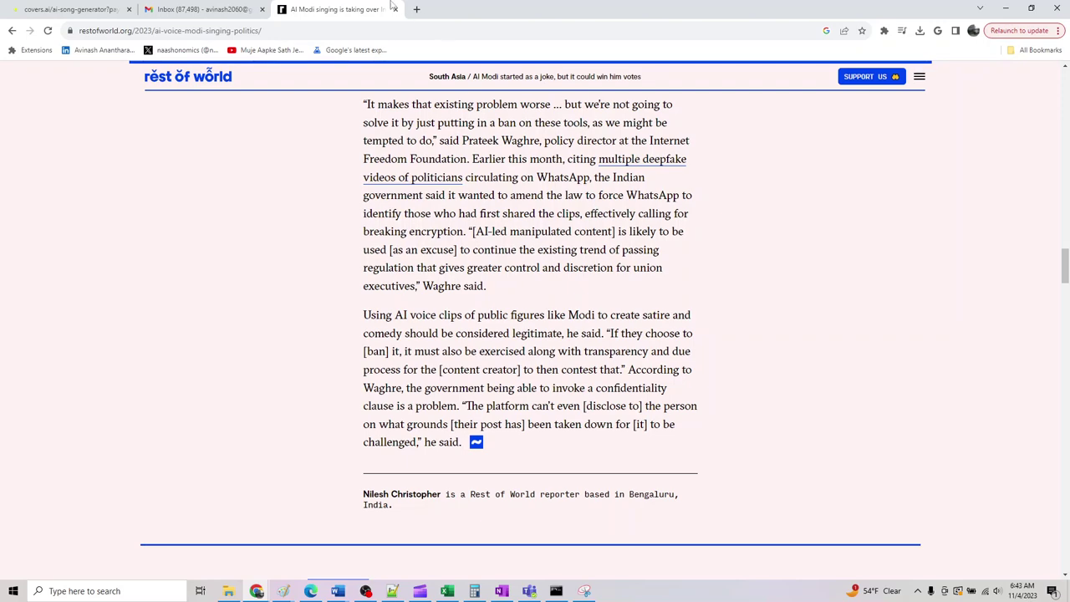
- Open the Elon Musk cover-ready email in Gmail and follow its link to covers.ai
left_click(205, 10)
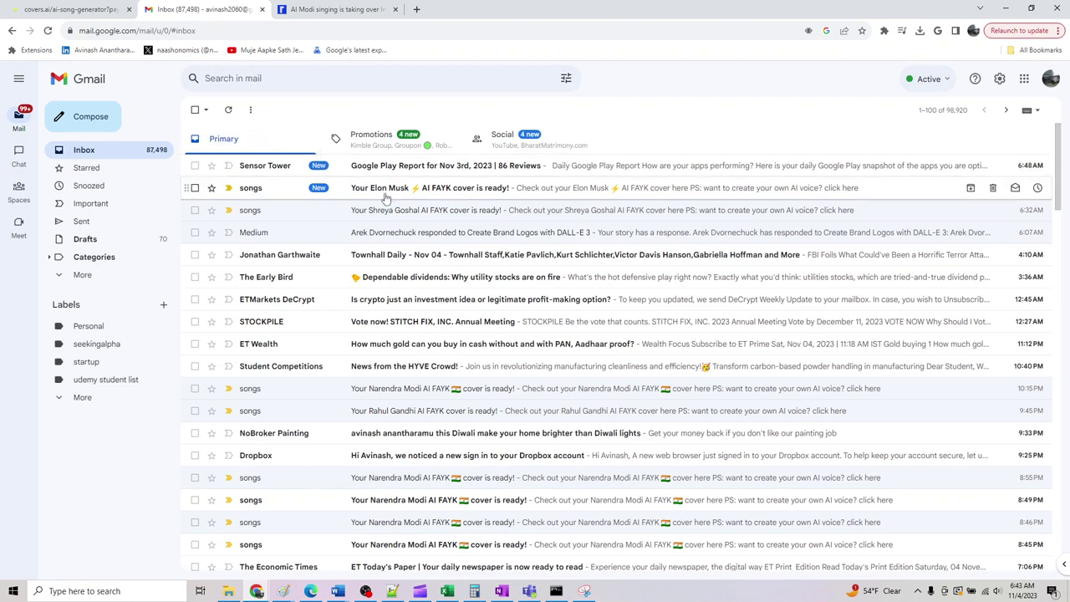
left_click(381, 191)
left_click(309, 199)
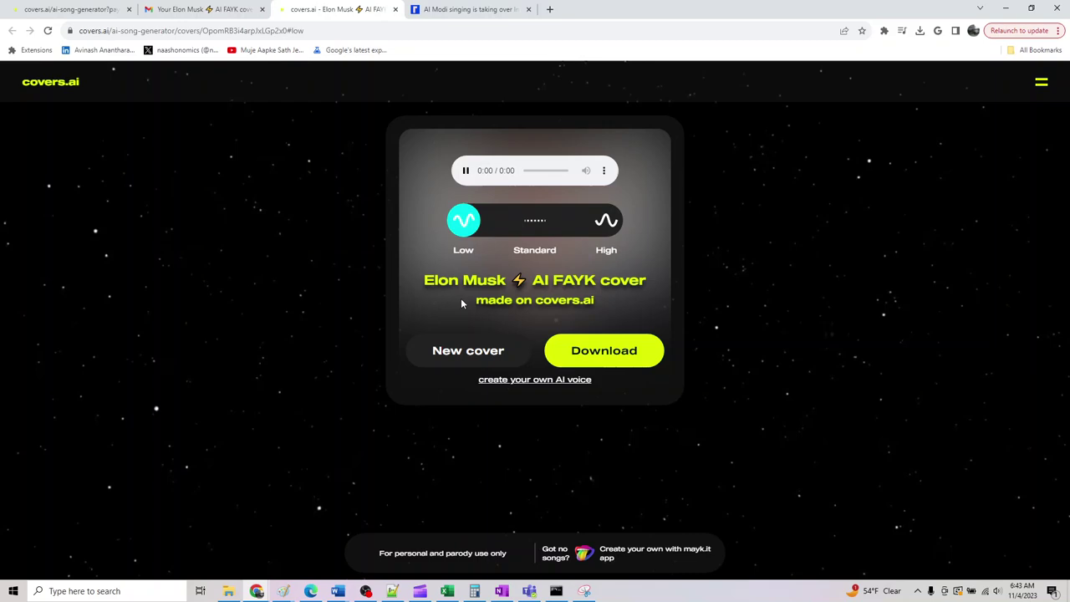
- Seek through the cover, settle on Standard quality, pause it, and show the download options
left_click(545, 306)
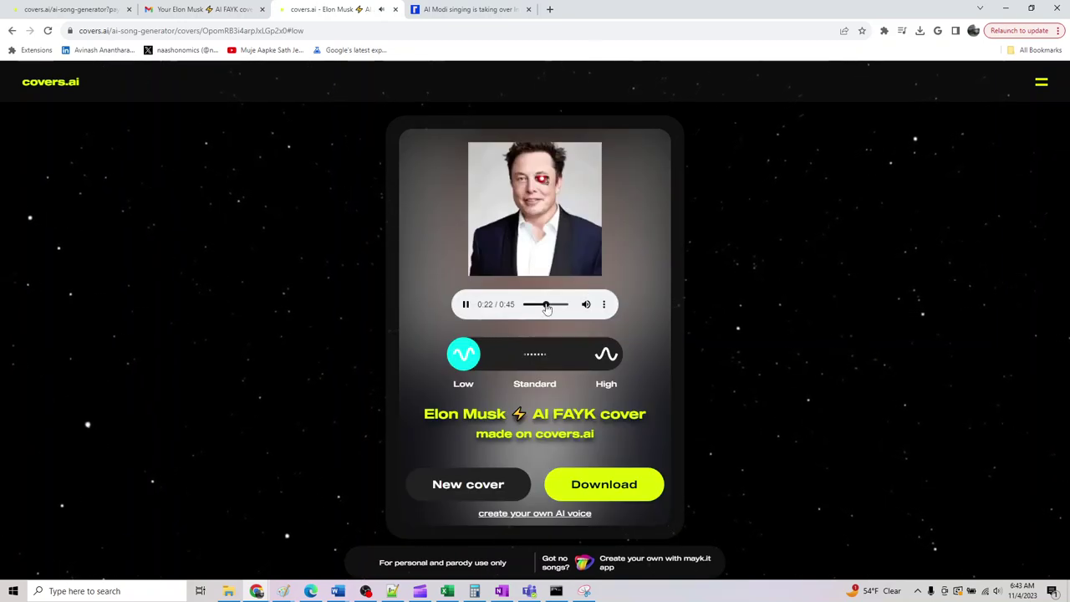
left_click(532, 306)
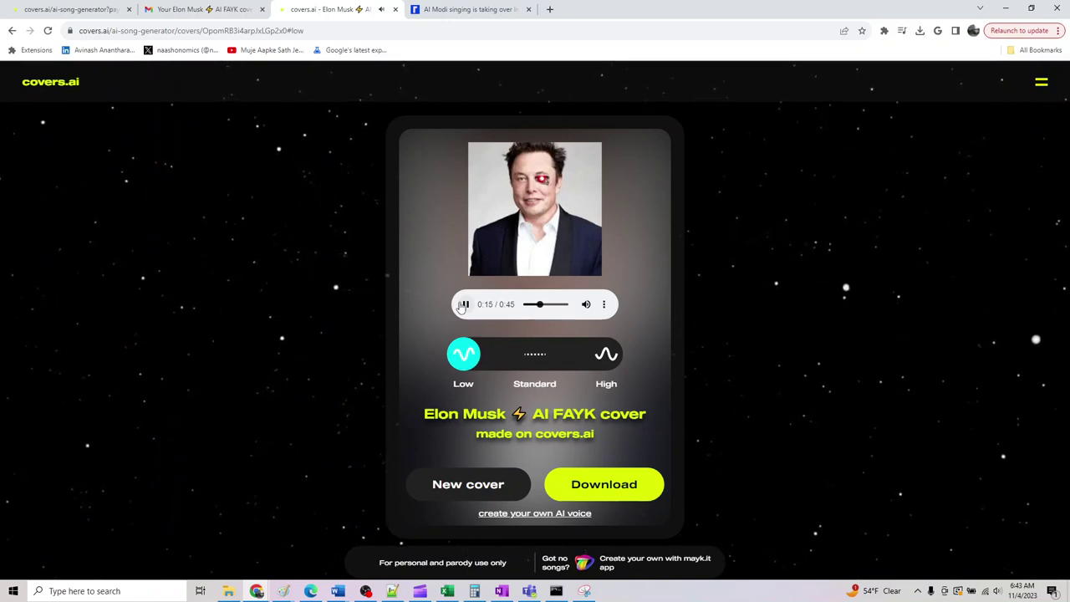
left_click(462, 305)
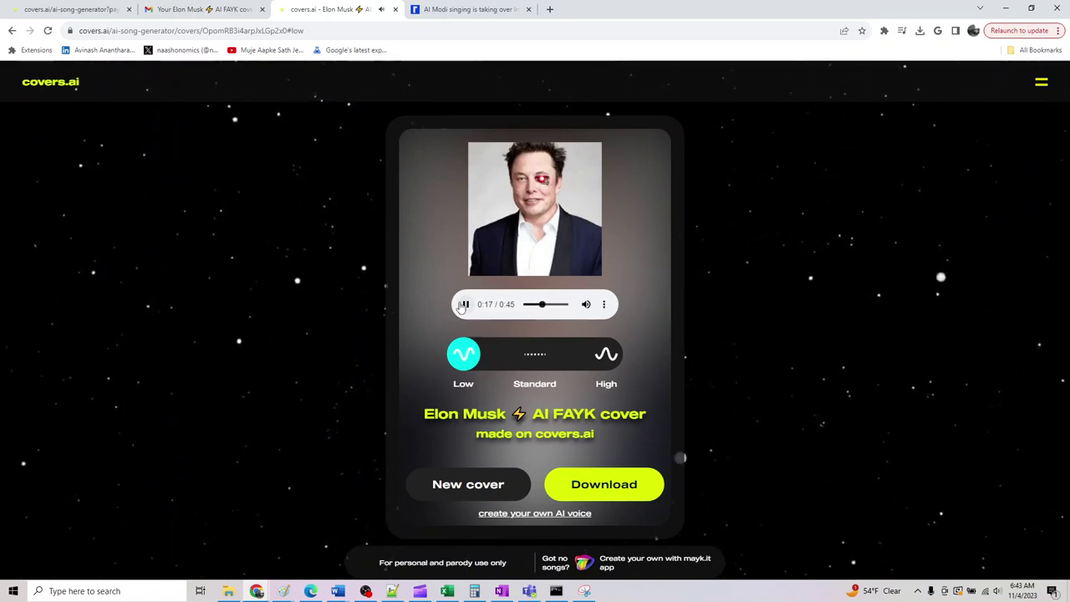
left_click(521, 356)
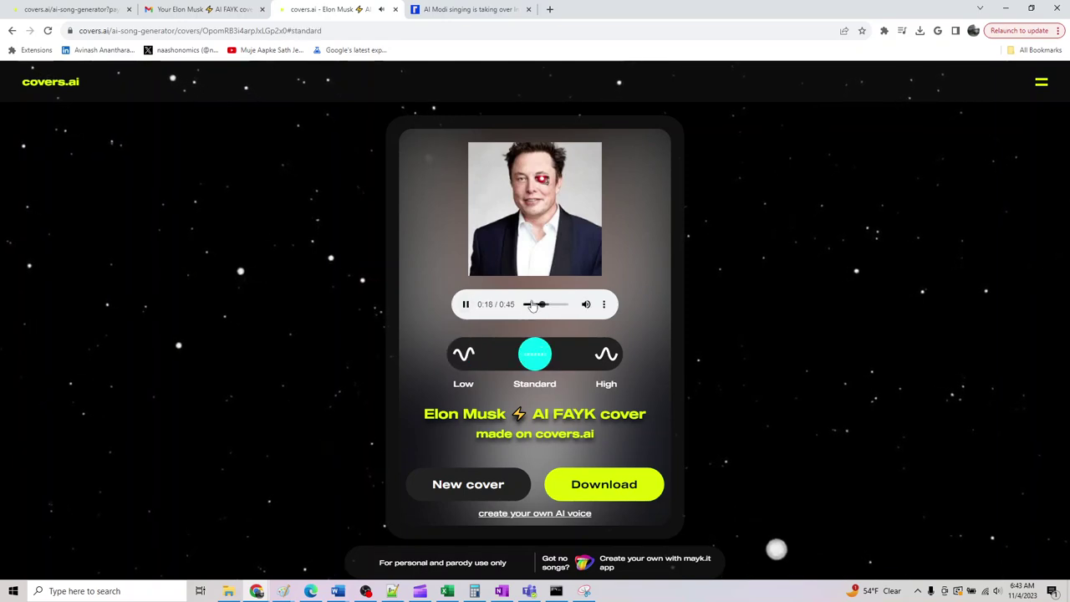
left_click(605, 354)
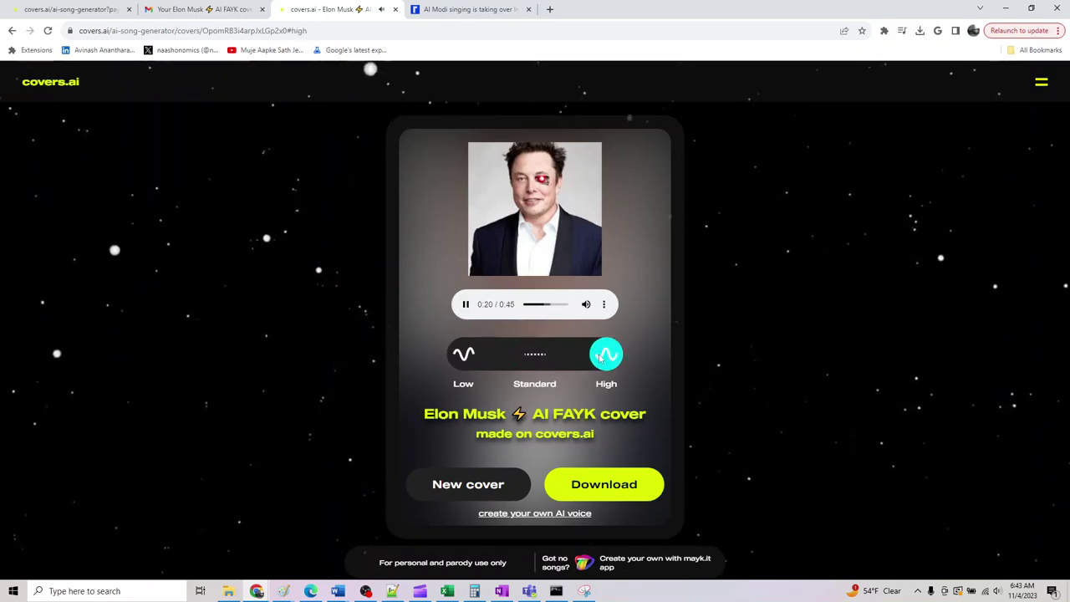
left_click(535, 354)
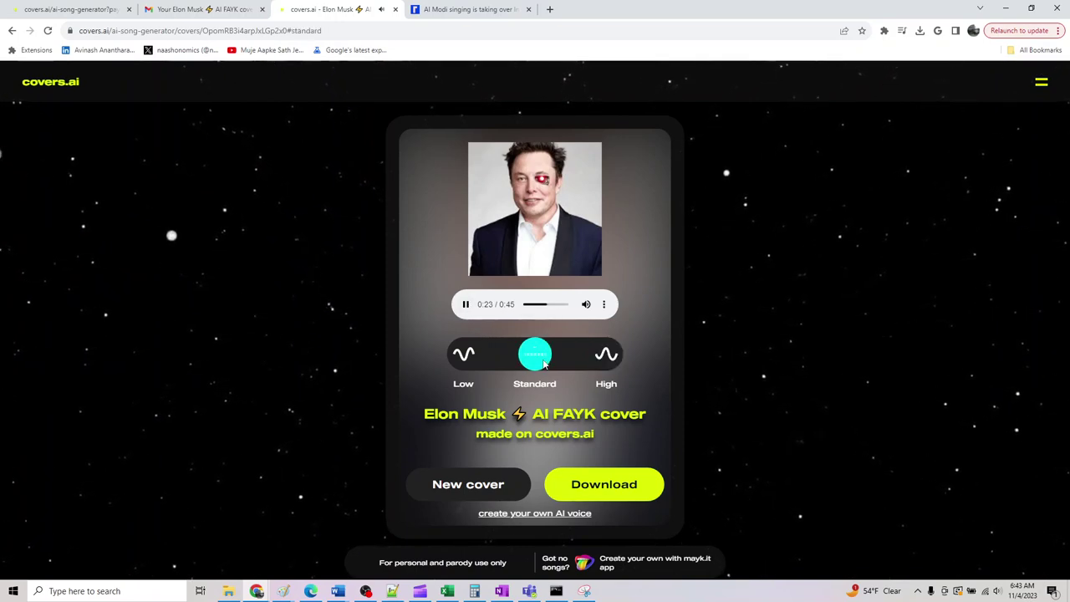
left_click(465, 304)
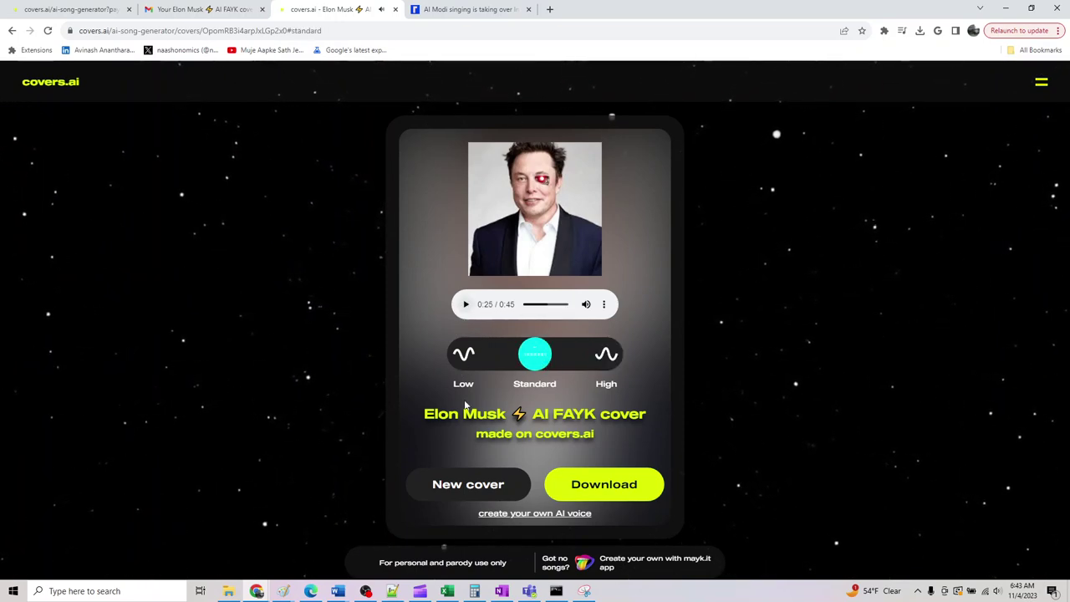
left_click(615, 482)
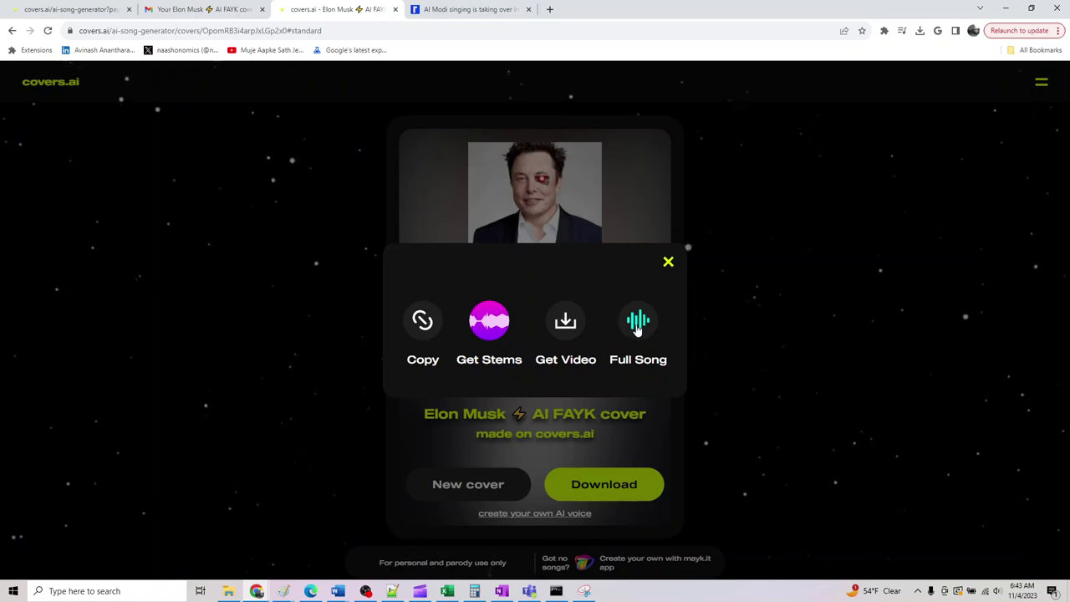
- Close the share overlay, then open and dismiss the player's audio download and speed menu
left_click(667, 264)
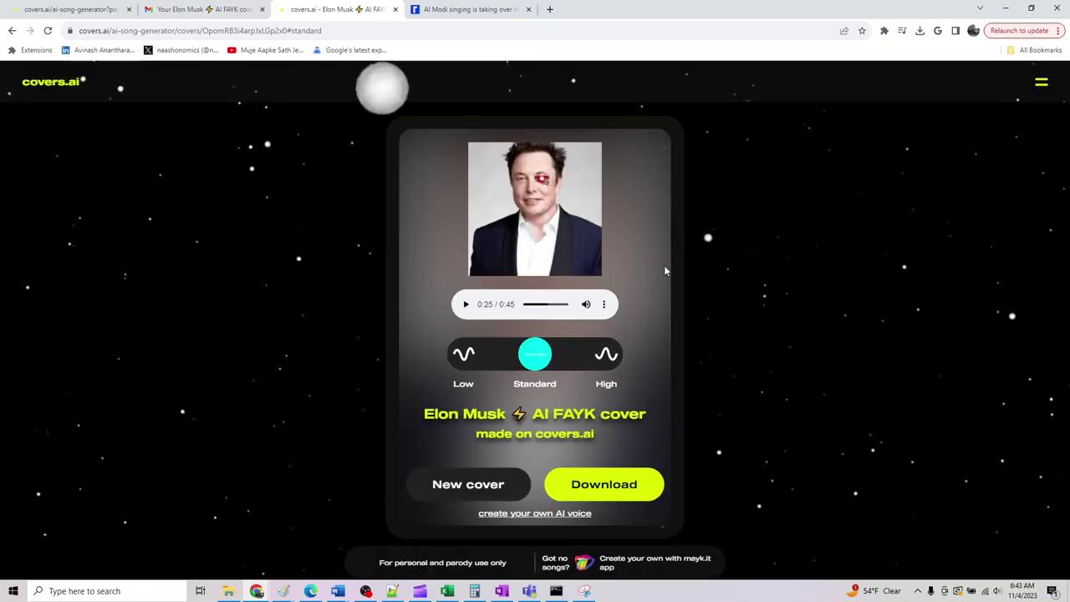
left_click(605, 304)
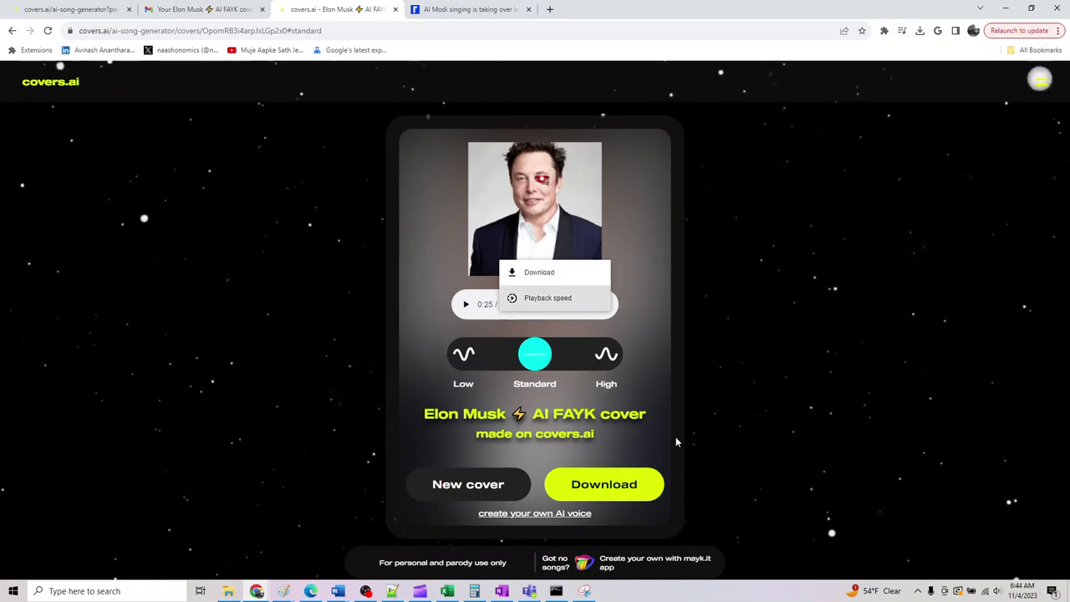
left_click(748, 404)
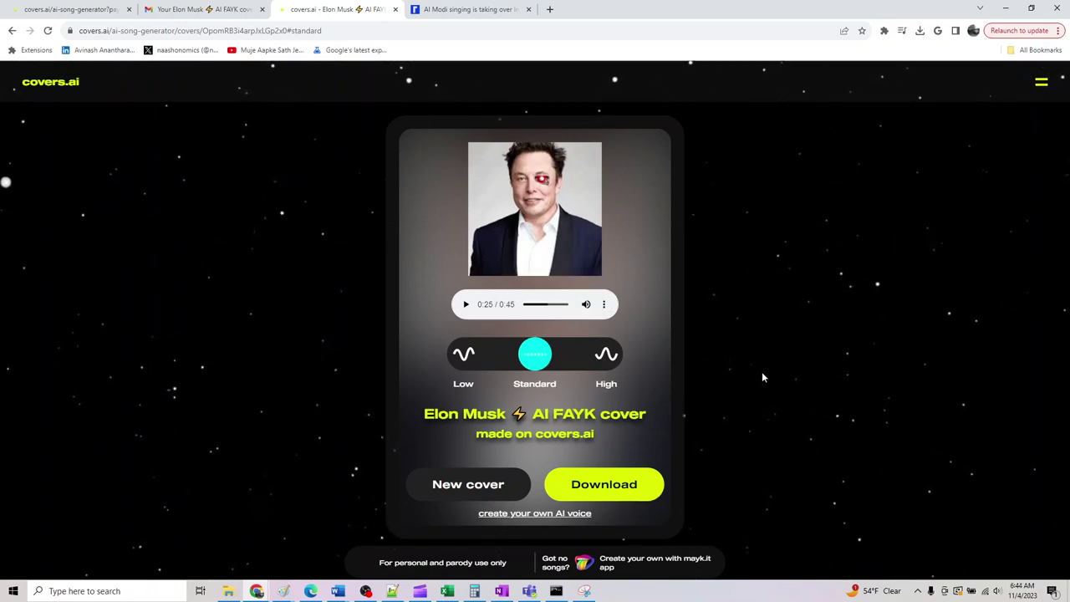